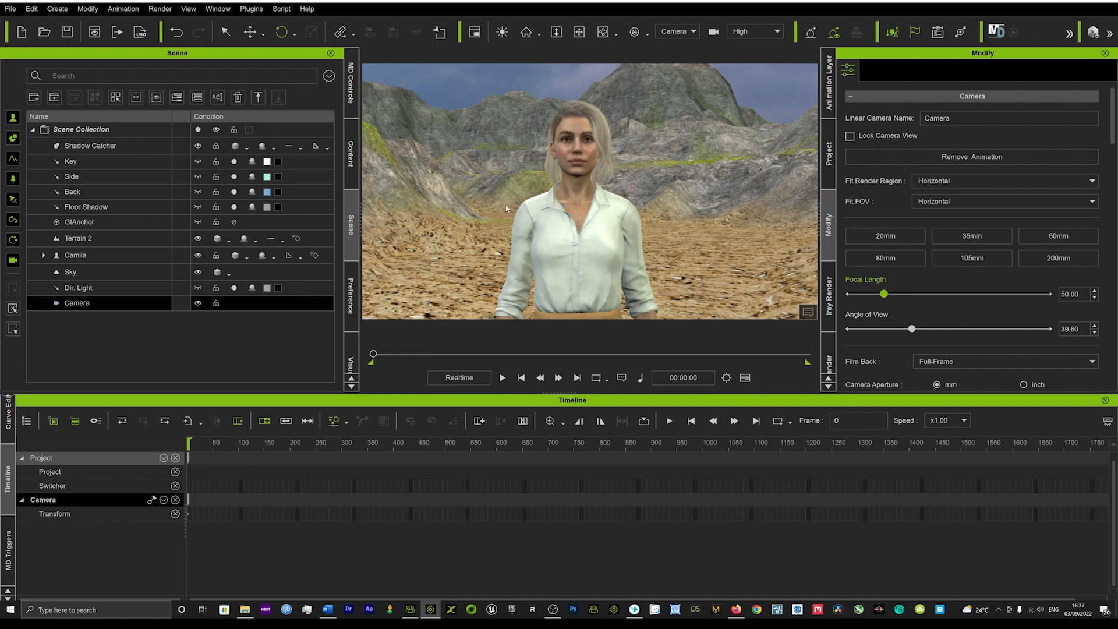
- At frame 297, pull the camera back until the character's whole body fits in the shot
drag(373, 355, 446, 355)
scroll(579, 205, down, 2)
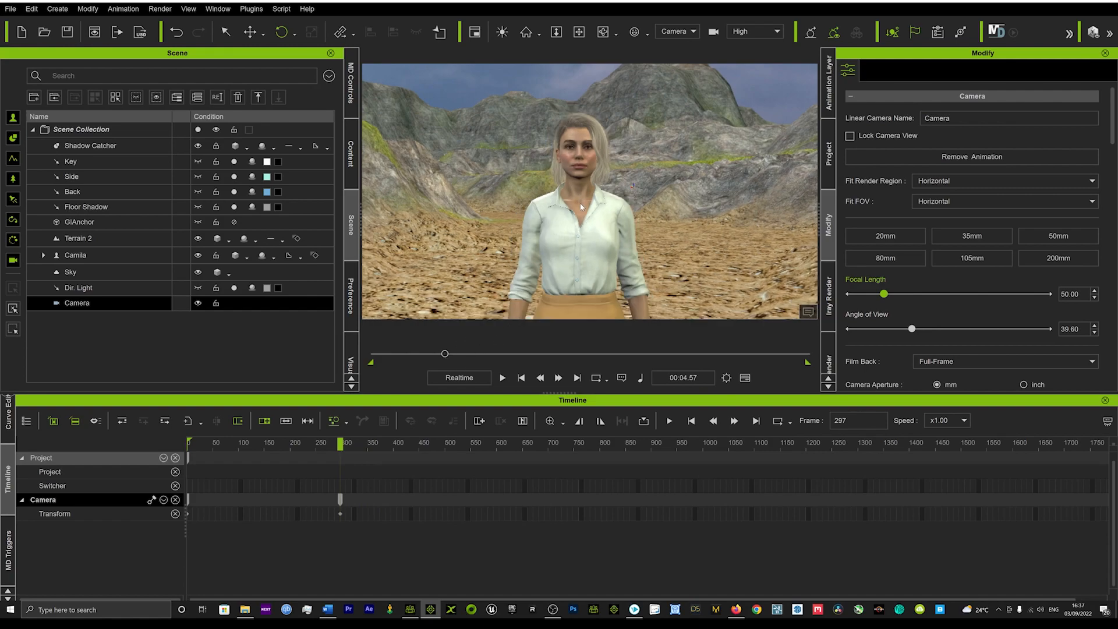
scroll(582, 209, down, 5)
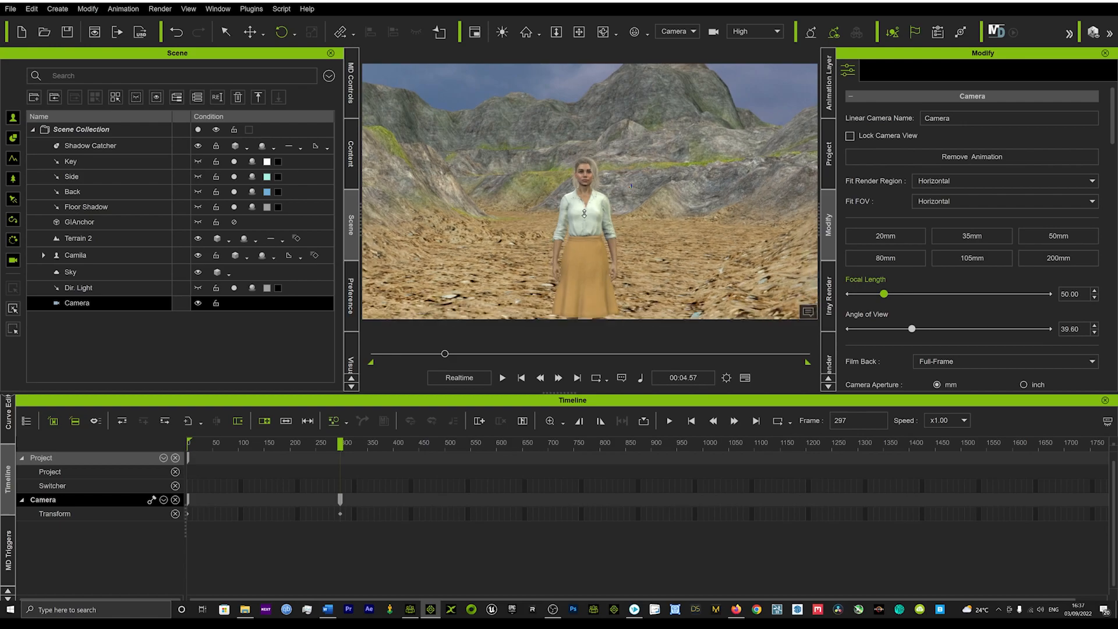
scroll(584, 213, down, 3)
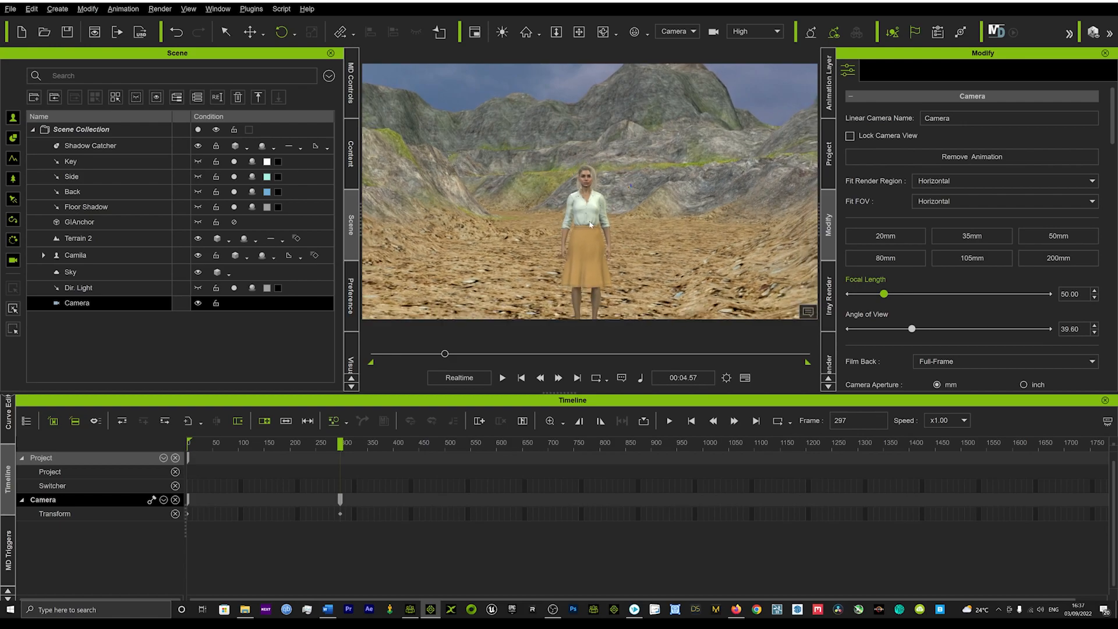
scroll(589, 223, up, 1)
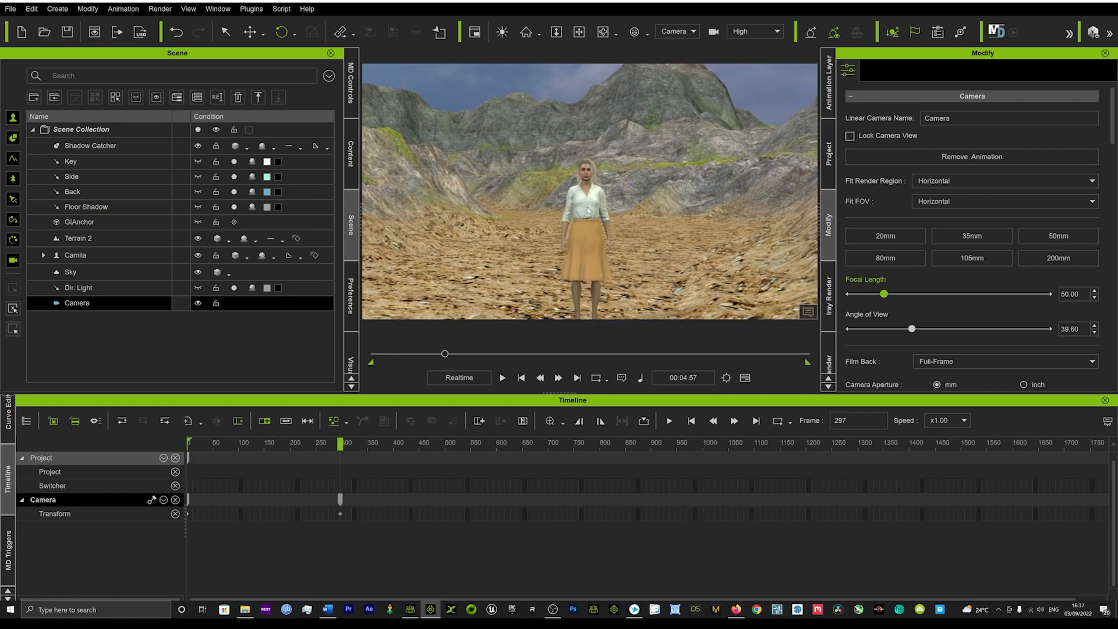
click(588, 210)
scroll(588, 209, down, 2)
alt+middle_drag(588, 207, 588, 203)
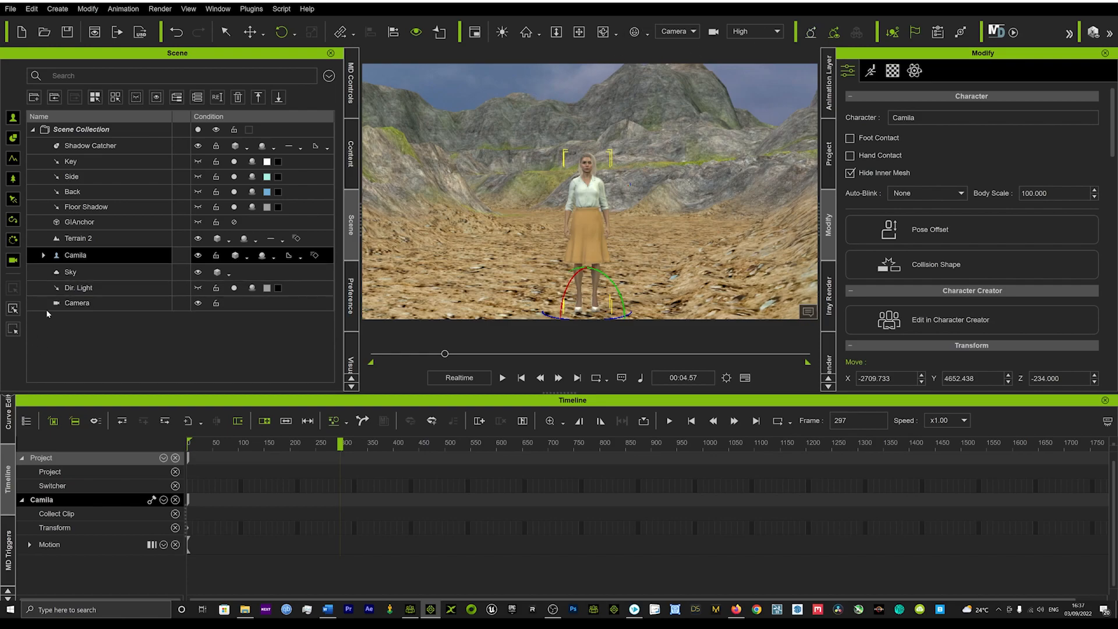
- Set the camera's focal length to 200 at frame 297 and reframe the shot on the character's upper body
click(88, 303)
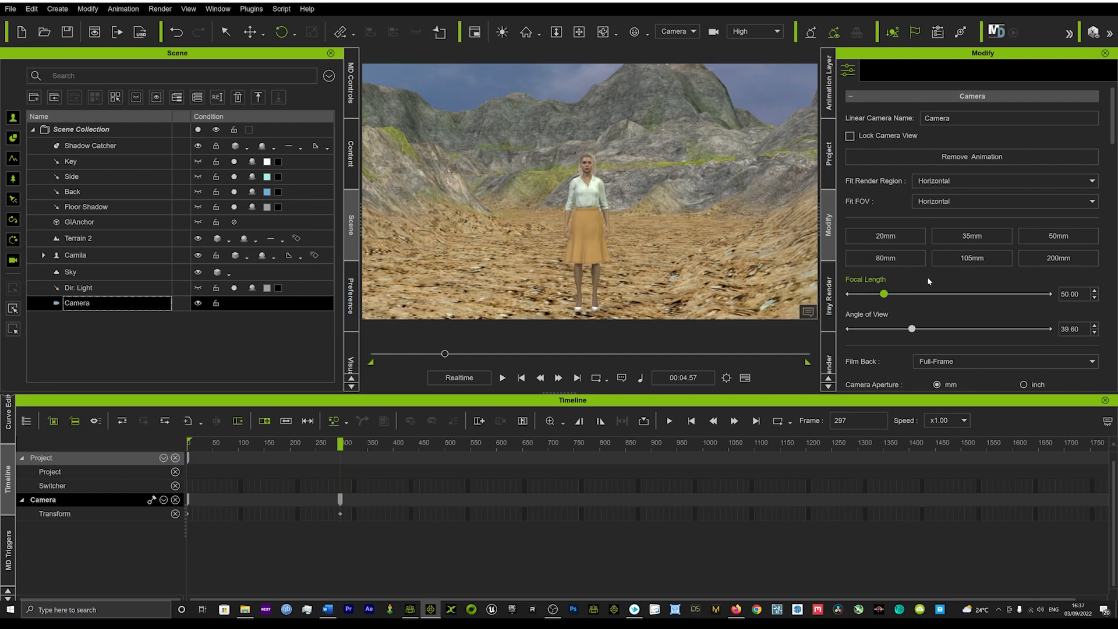
scroll(925, 281, down, 1)
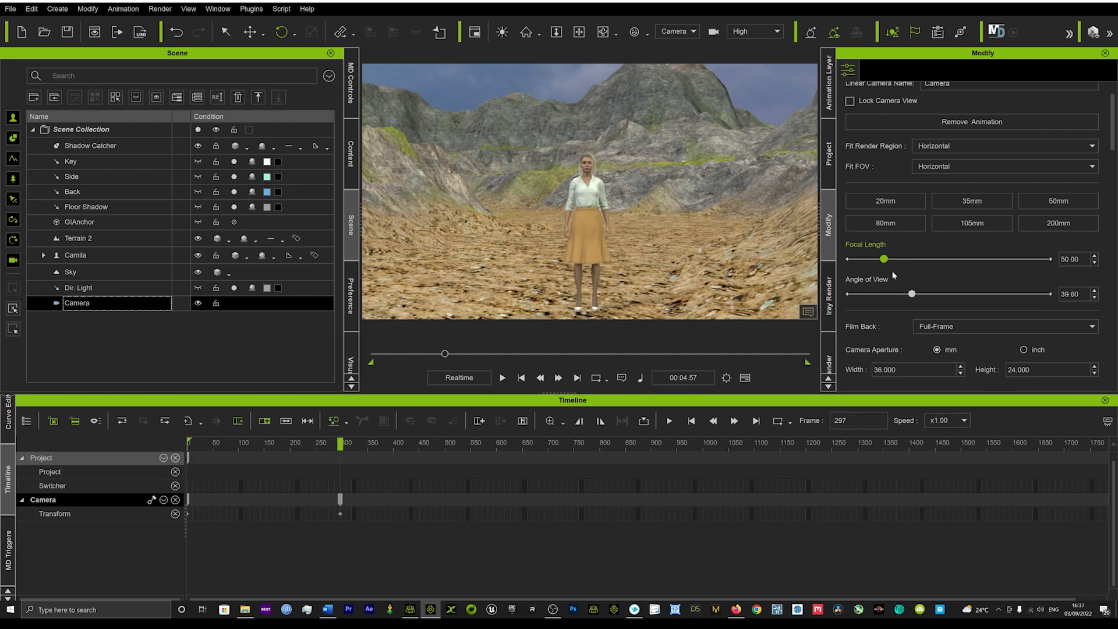
drag(884, 260, 1021, 274)
middle_drag(595, 199, 596, 207)
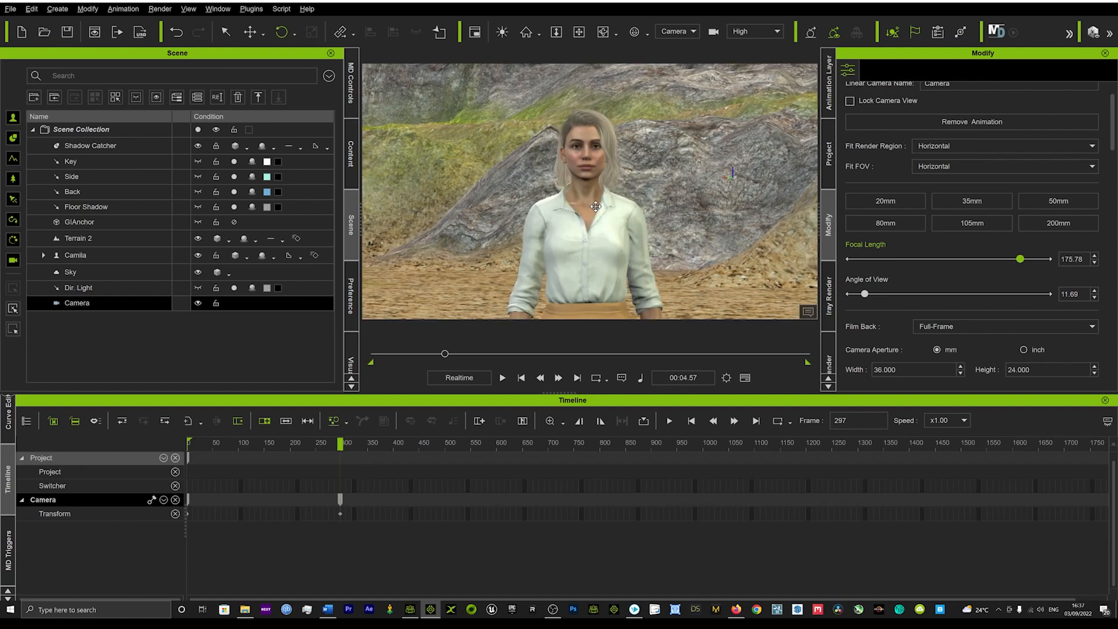
click(597, 195)
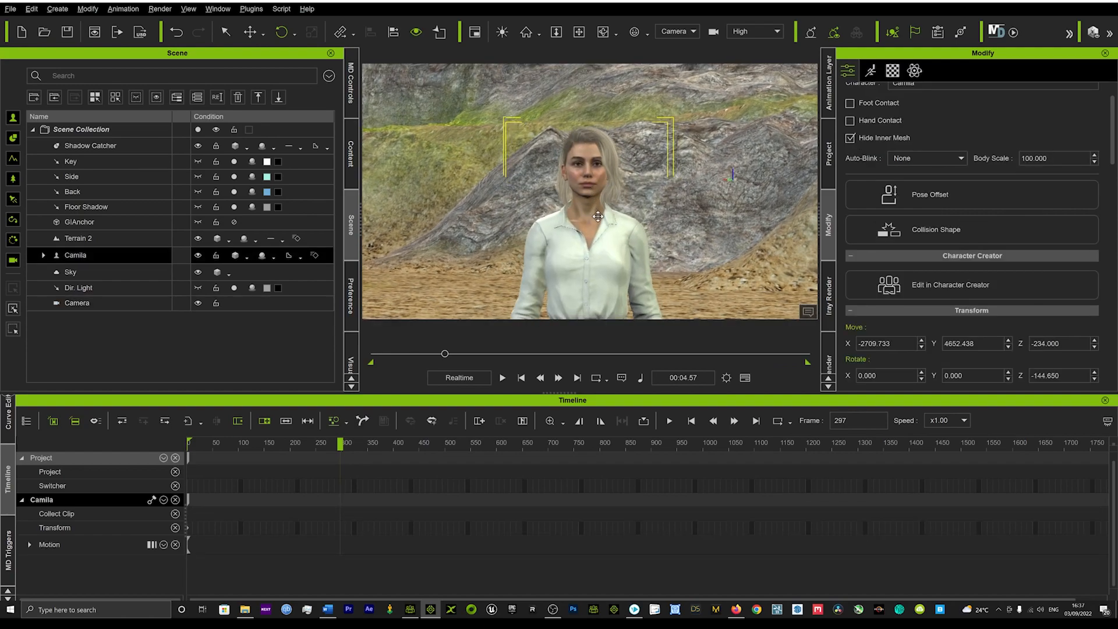
click(77, 304)
drag(1019, 259, 1071, 271)
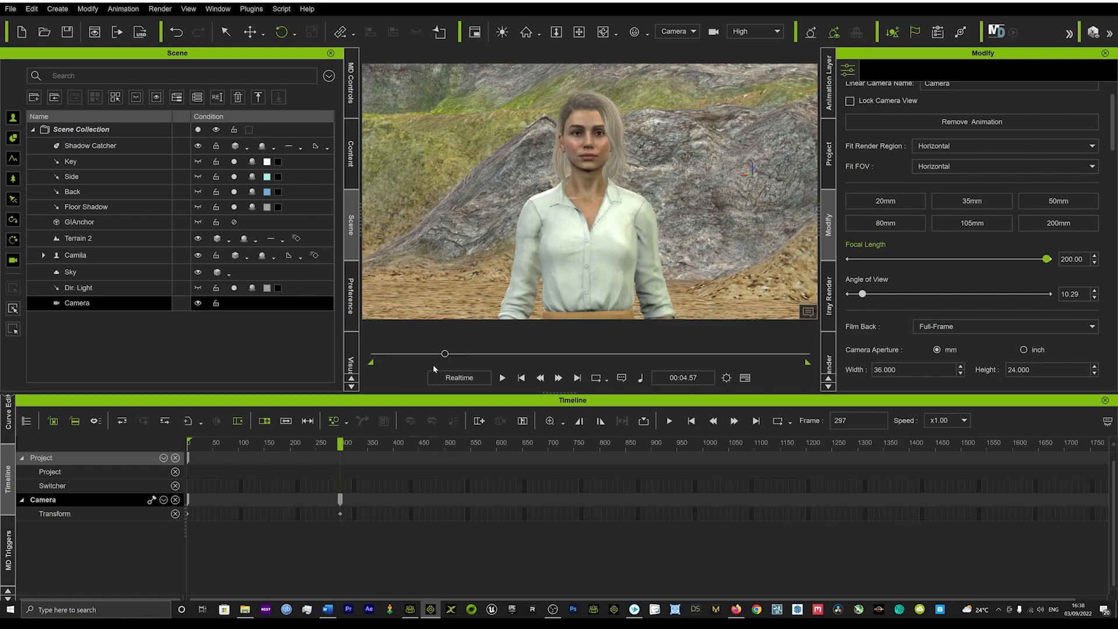
- Play the camera animation twice from frame 0 to review the dolly zoom
drag(445, 354, 269, 352)
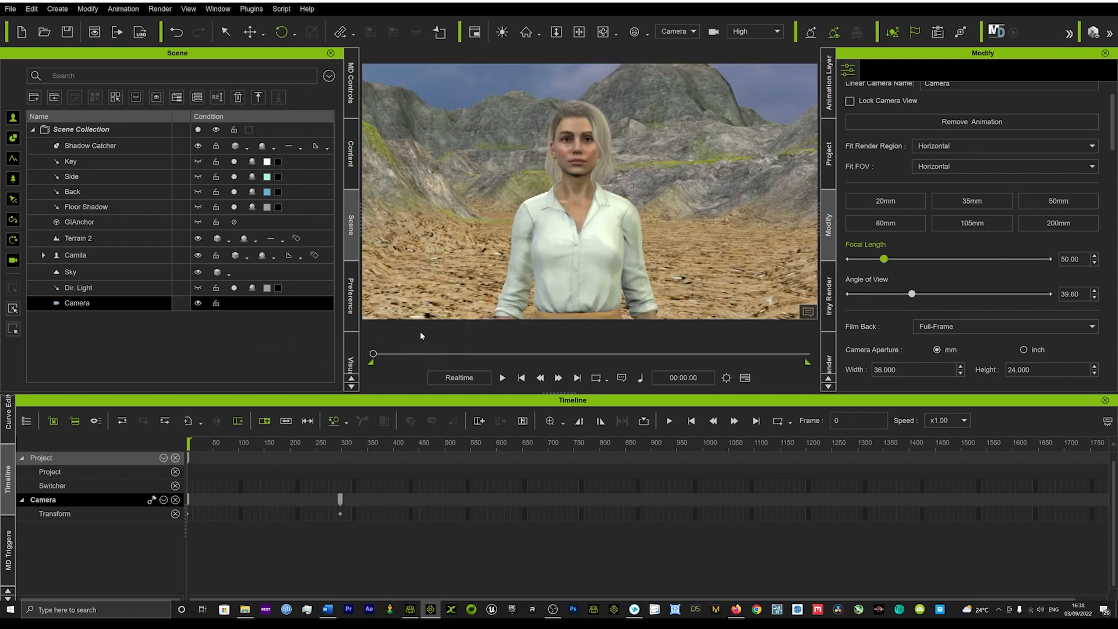
key(space)
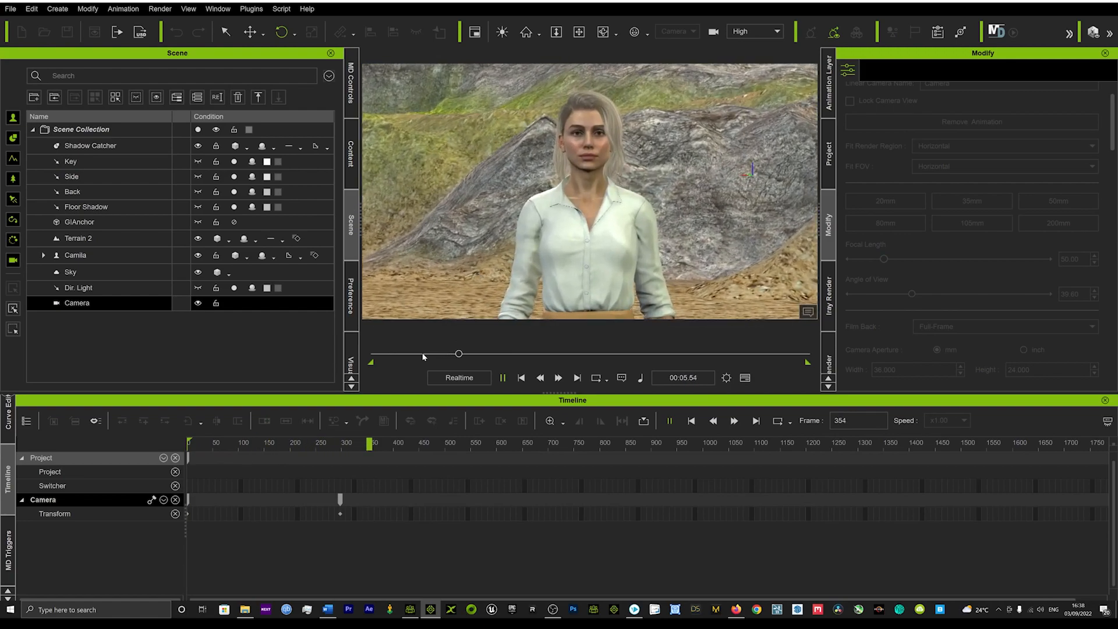
drag(414, 352, 333, 351)
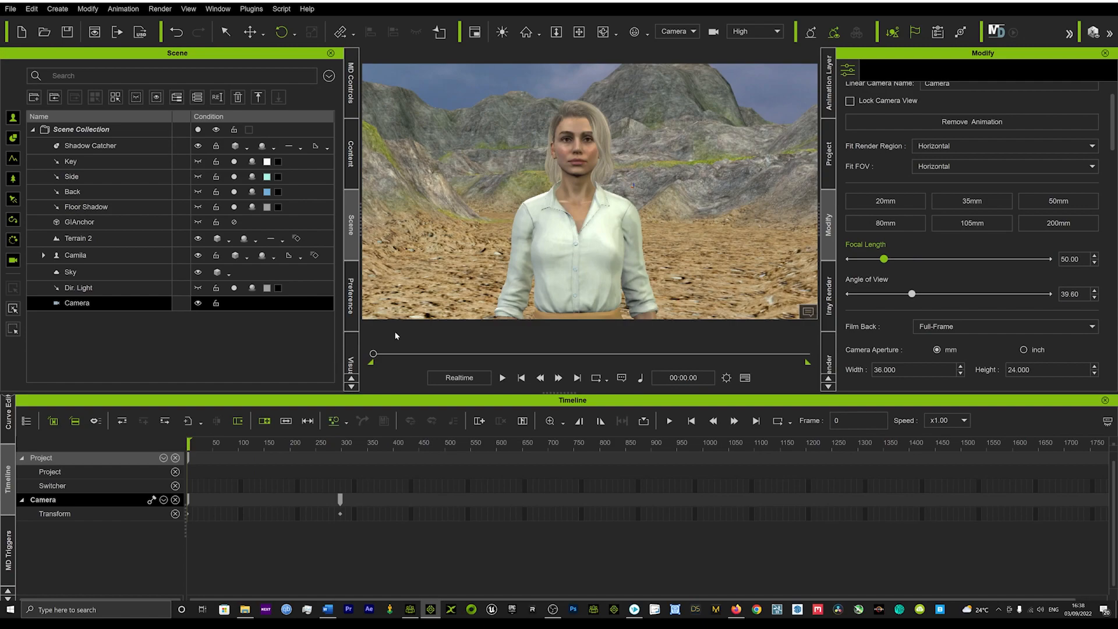
key(space)
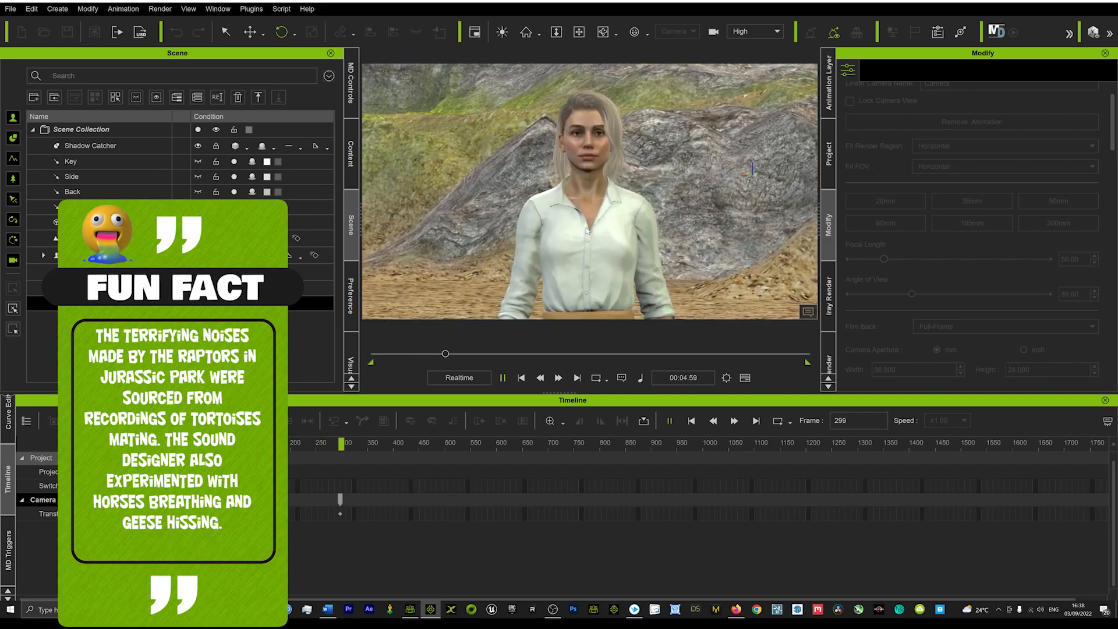
key(space)
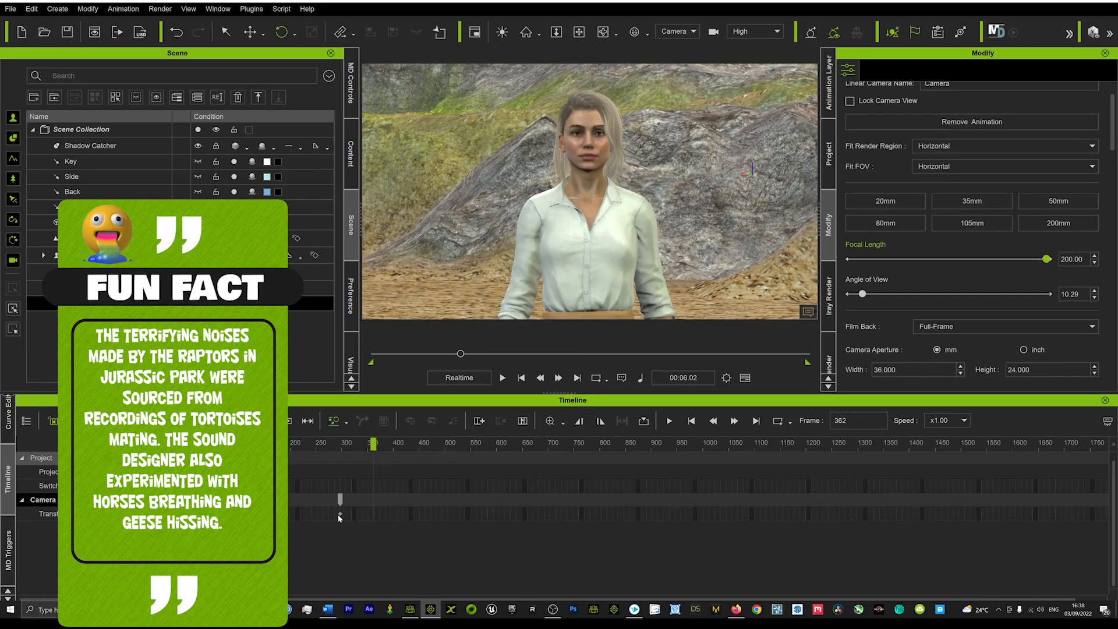
- Apply the Ease Out transition curve to the camera's Transform keyframe at frame 297
right_click(340, 513)
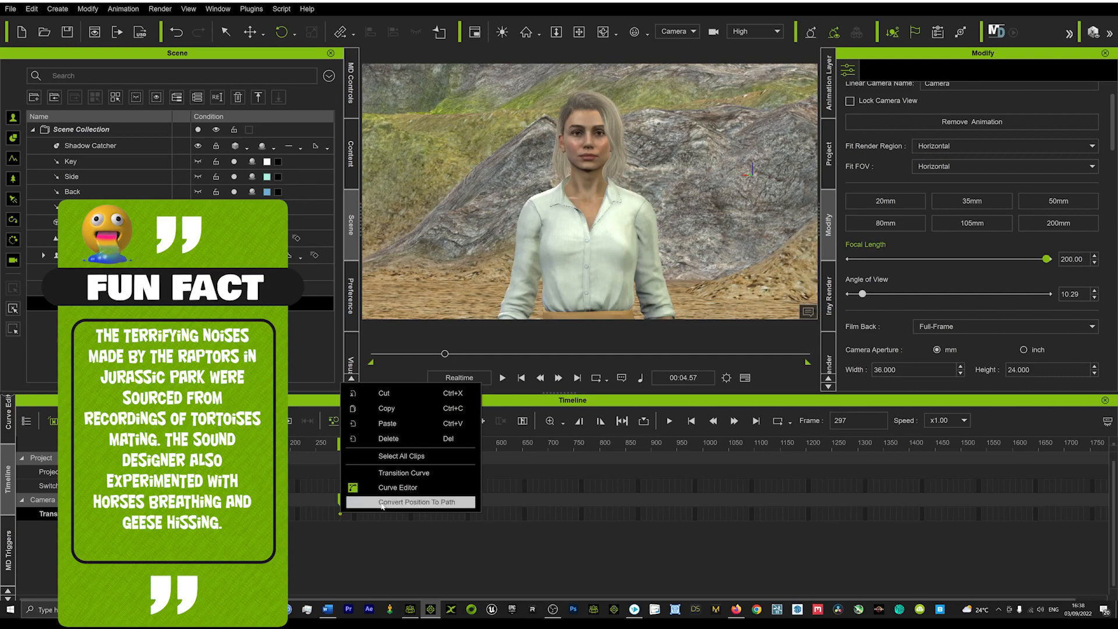
click(405, 471)
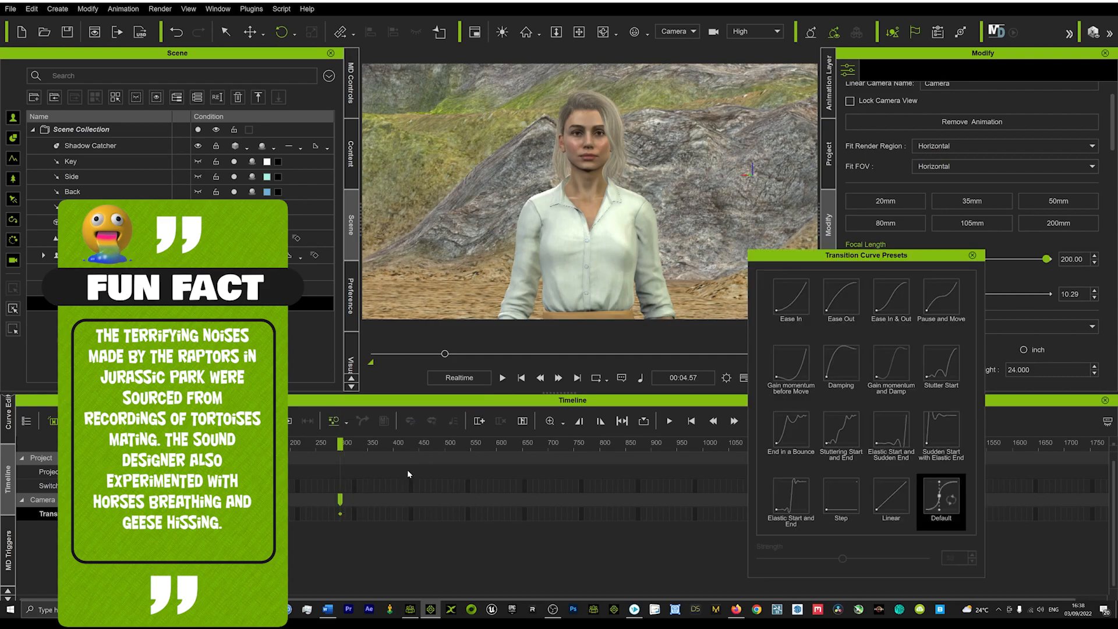
click(837, 303)
key(space)
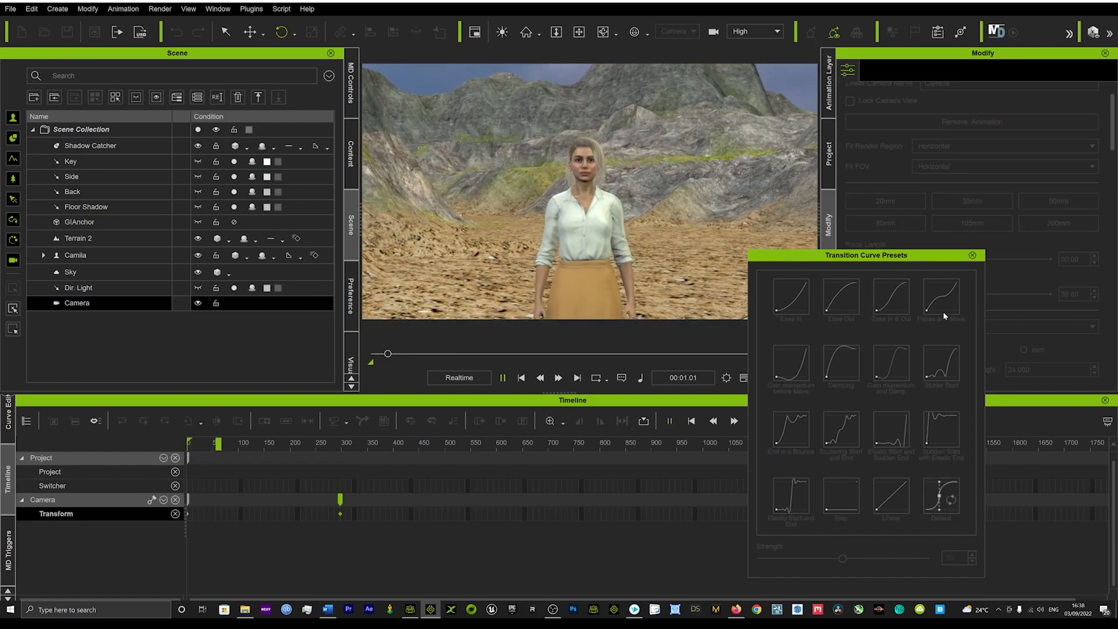
click(972, 255)
key(space)
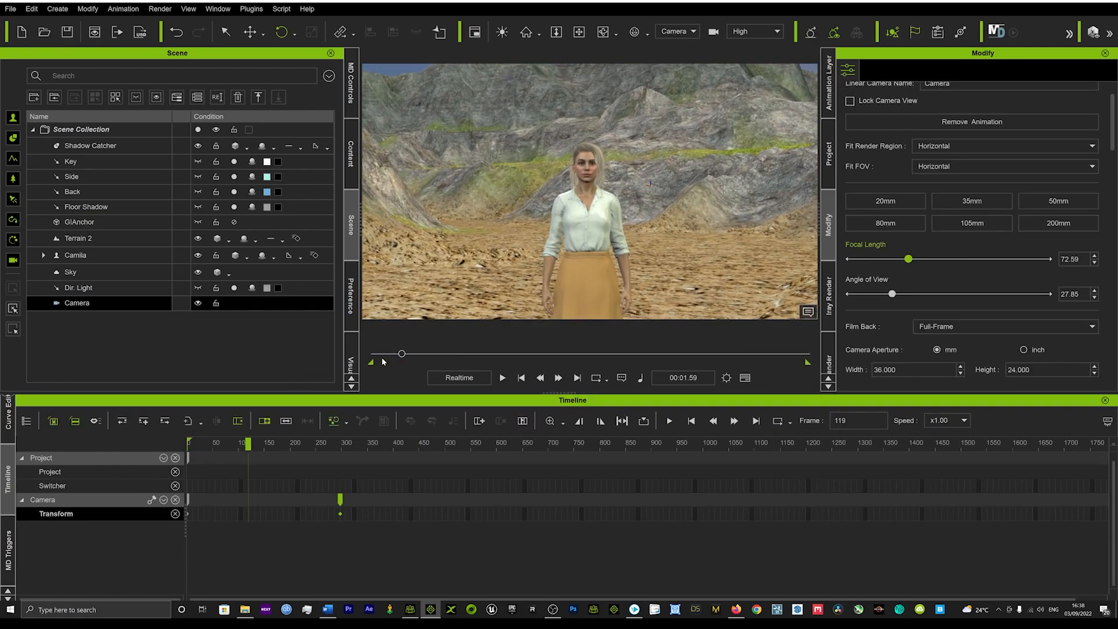
- Replay the eased camera move from frame 0
drag(401, 354, 278, 366)
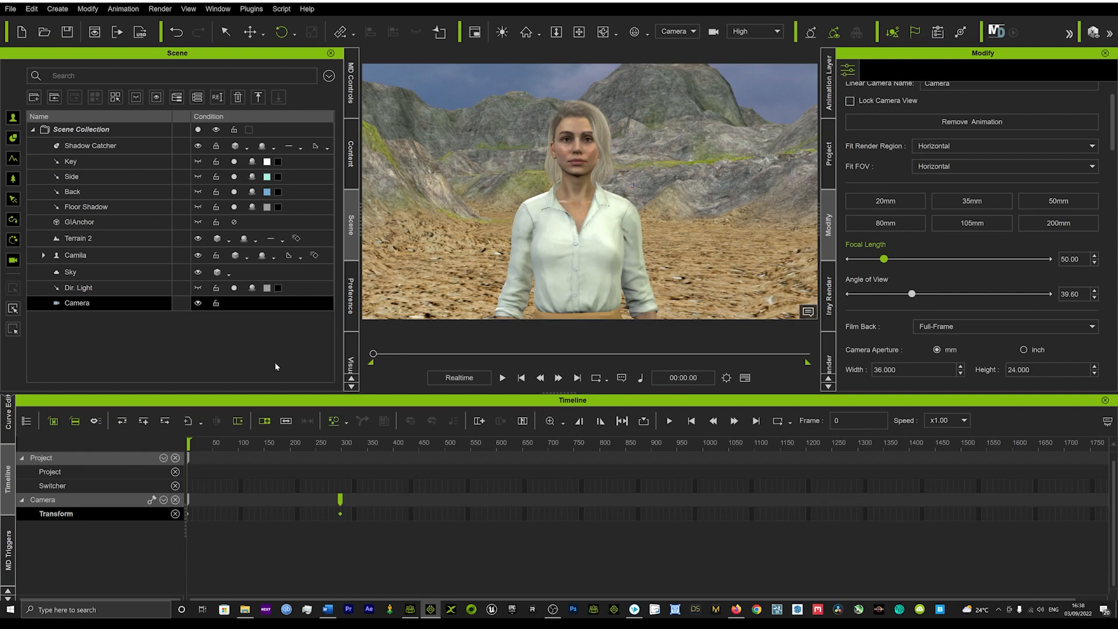
key(space)
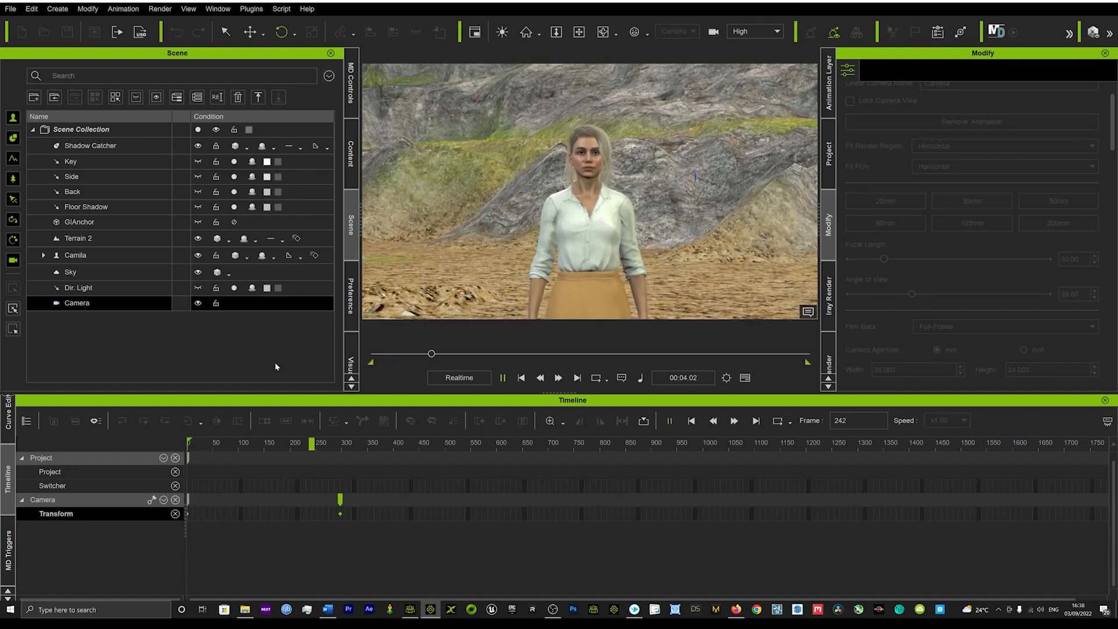
key(space)
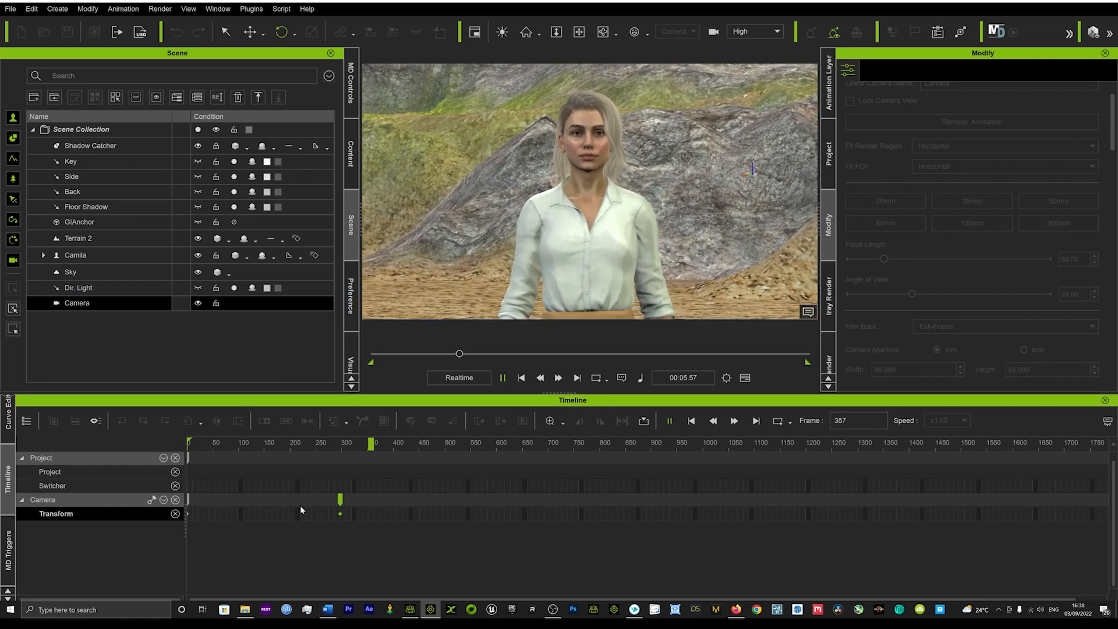
- Move the camera's end keyframe to frame 105 and play the faster dolly zoom from the start
drag(340, 503, 240, 509)
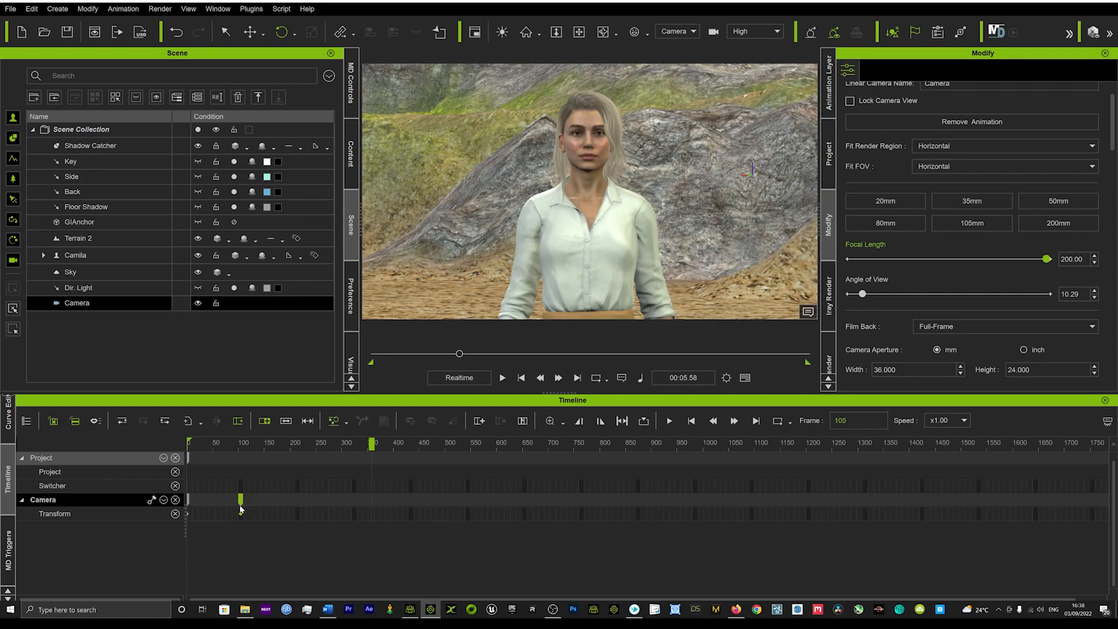
drag(213, 450, 167, 452)
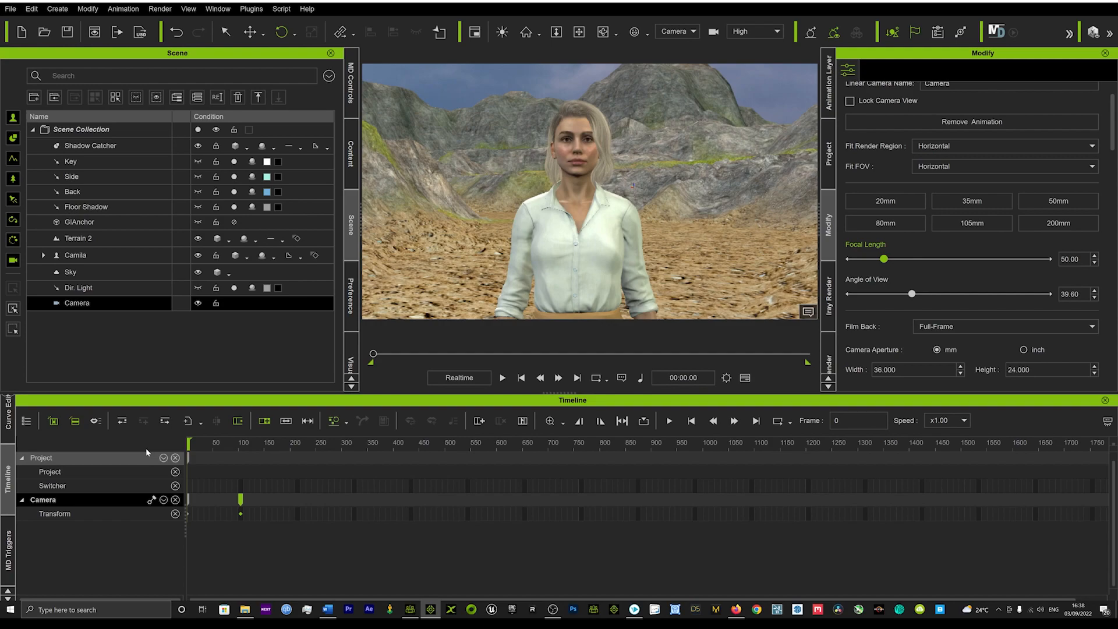
key(space)
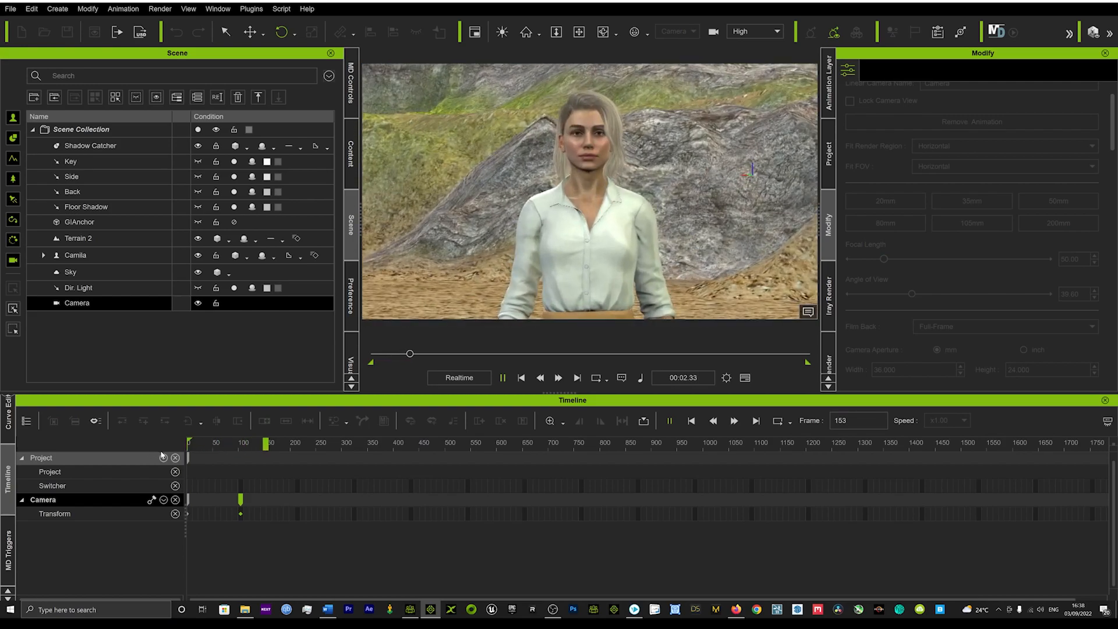
key(space)
drag(382, 353, 345, 359)
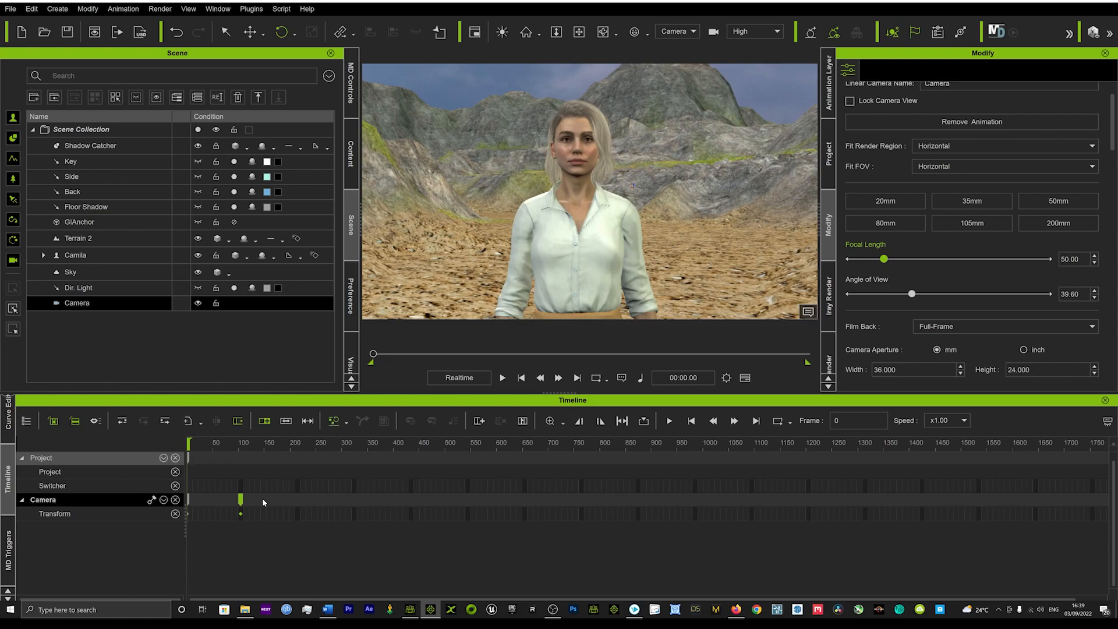
- Delete the camera keyframe at frame 105
click(215, 498)
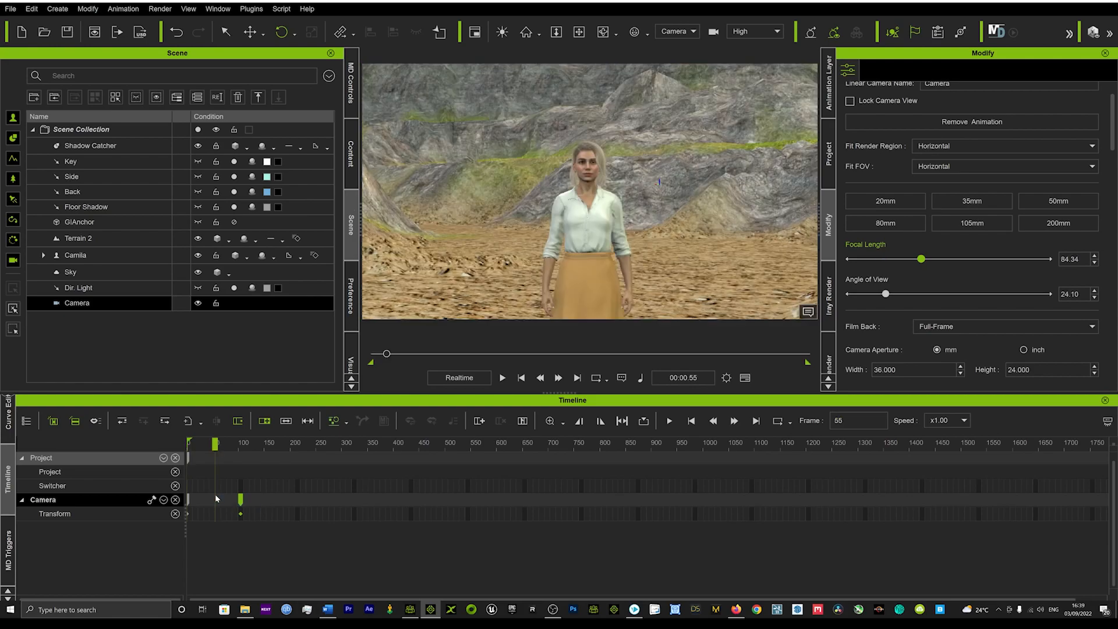
click(240, 499)
key(Delete)
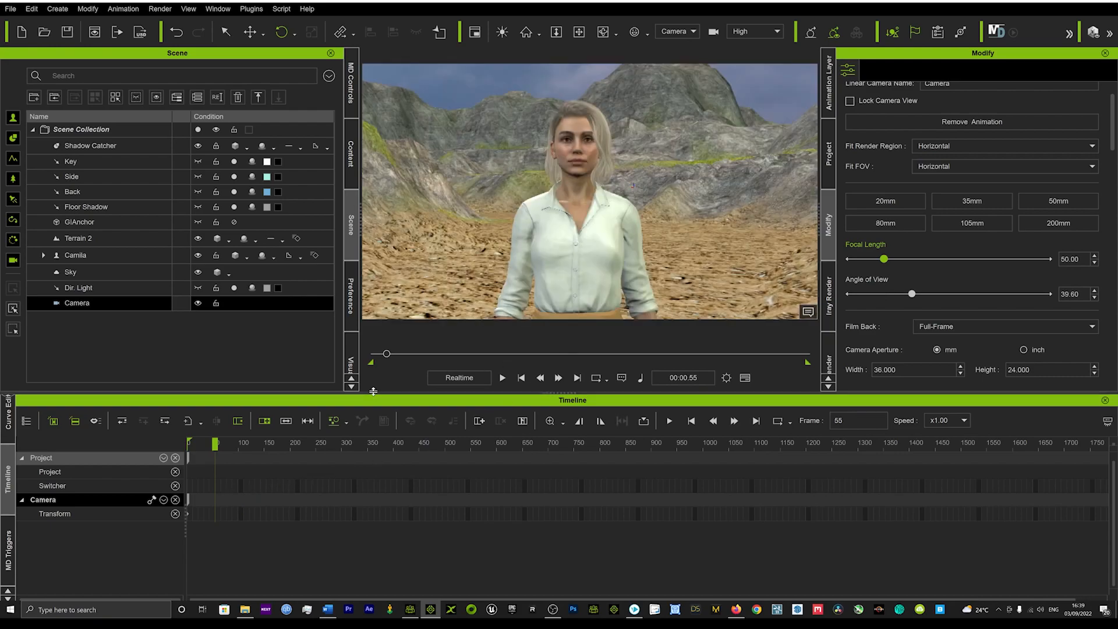
- At frame 0, move the camera in to a head-and-shoulders close-up of the character
drag(197, 450, 103, 449)
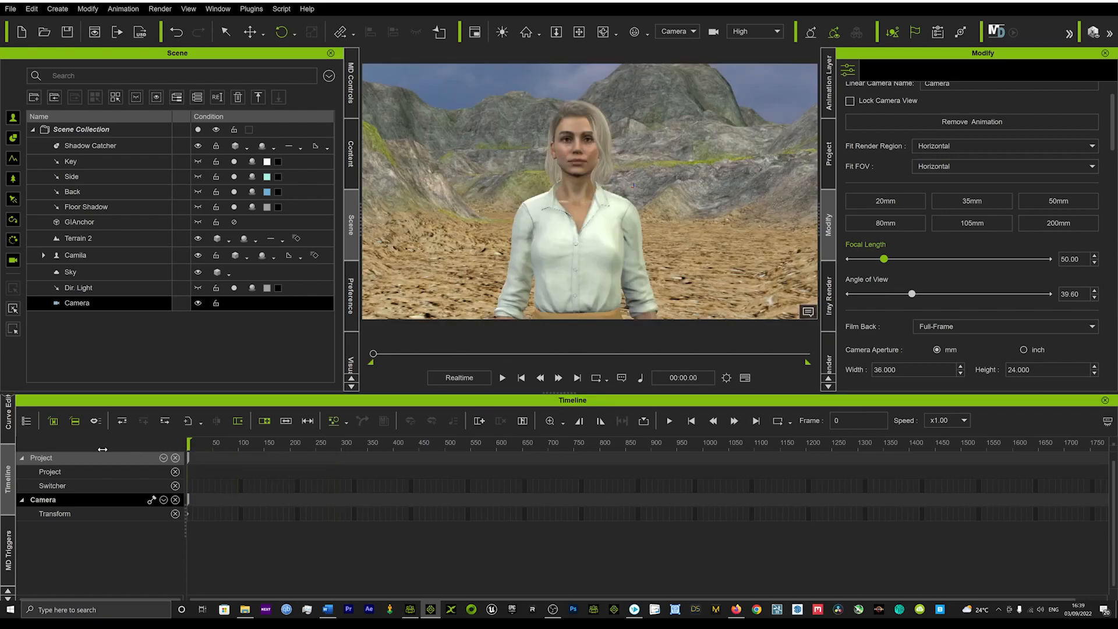
scroll(585, 167, down, 2)
scroll(585, 167, up, 6)
middle_drag(585, 167, 576, 275)
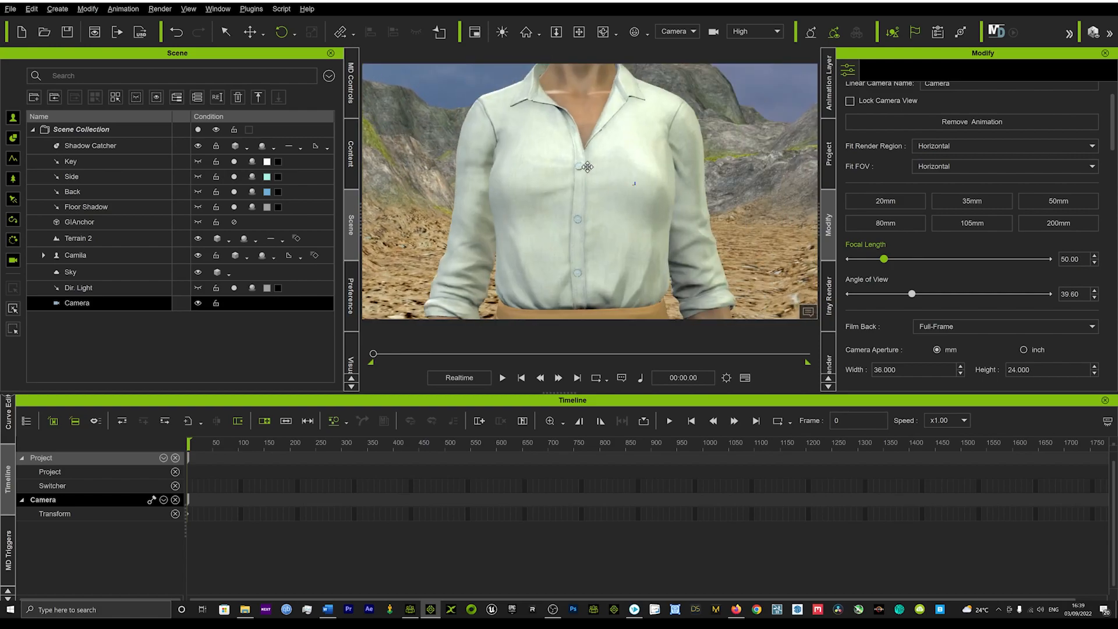
click(580, 164)
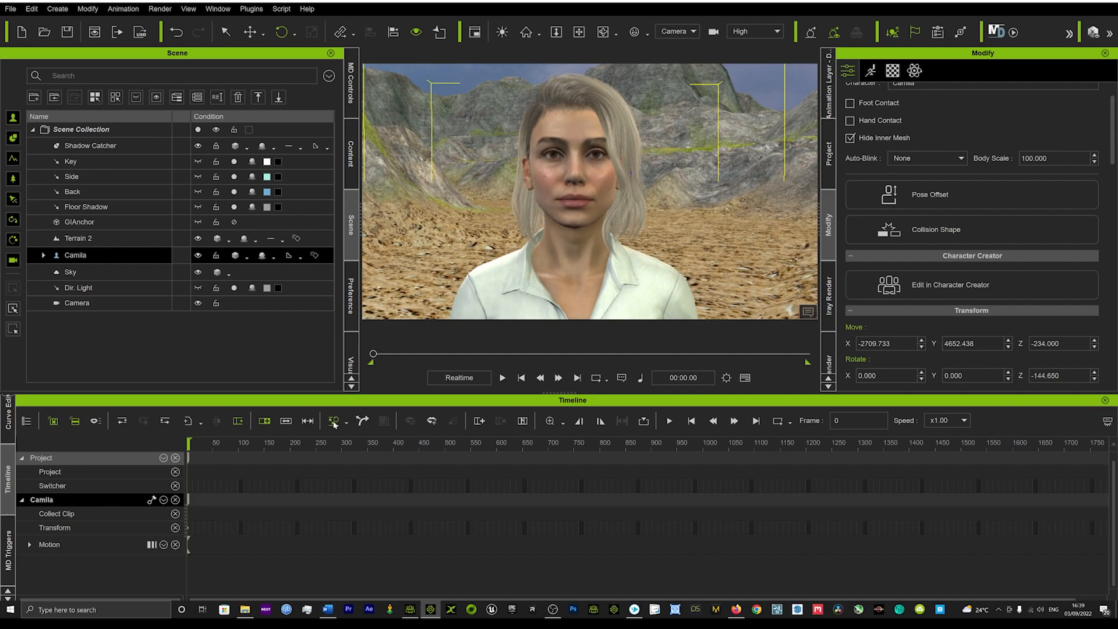
- At frame 323, pull the camera far back from the character and set its focal length to 200
drag(229, 442, 354, 437)
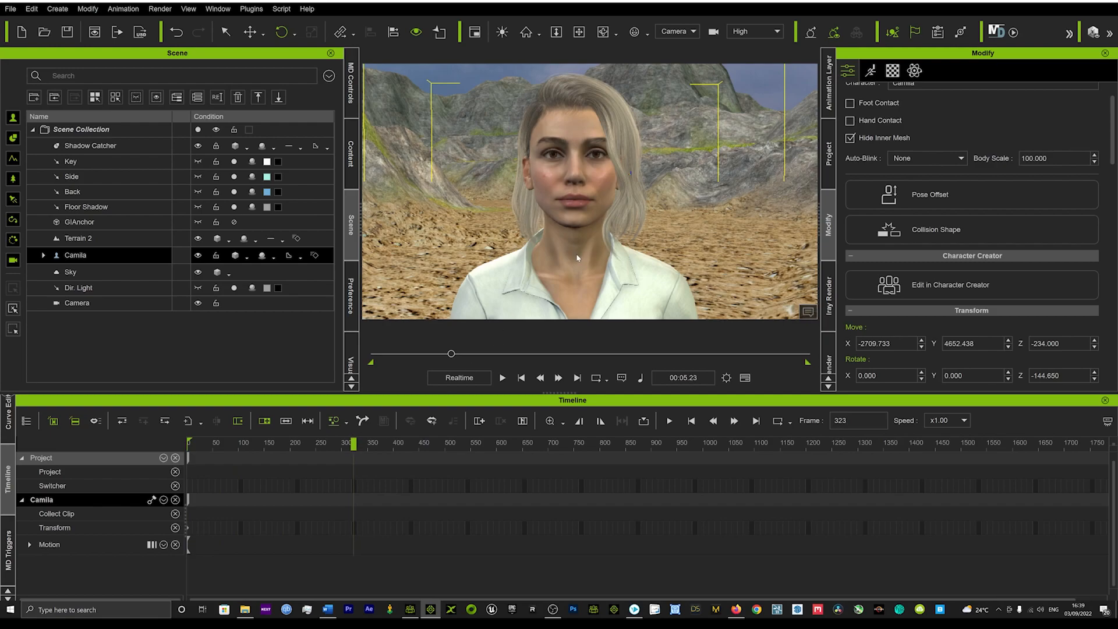
scroll(577, 258, down, 5)
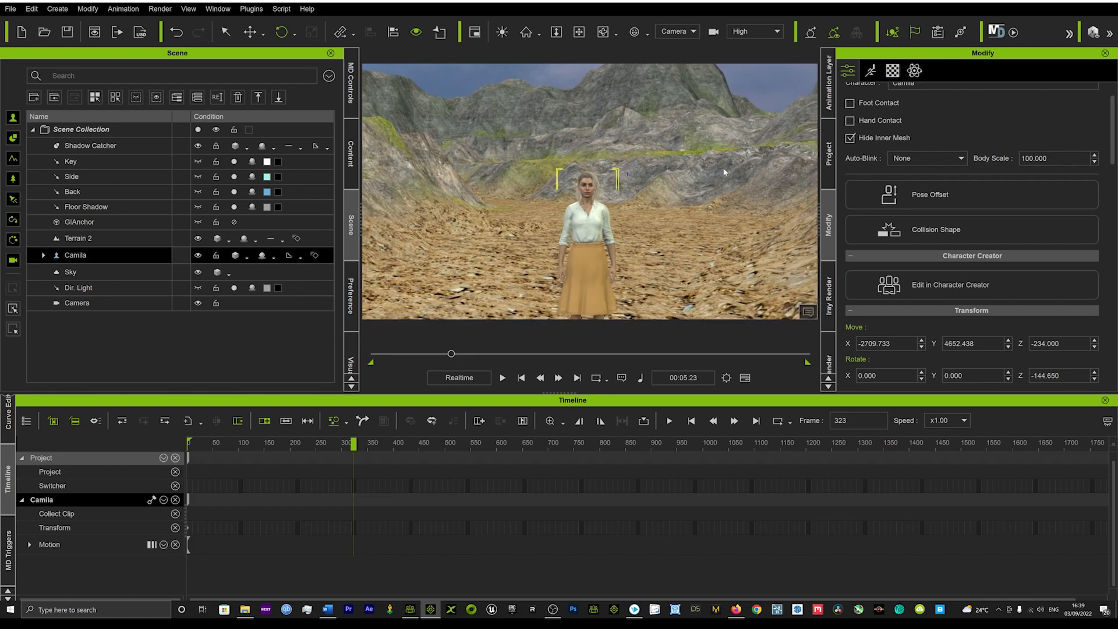
click(134, 304)
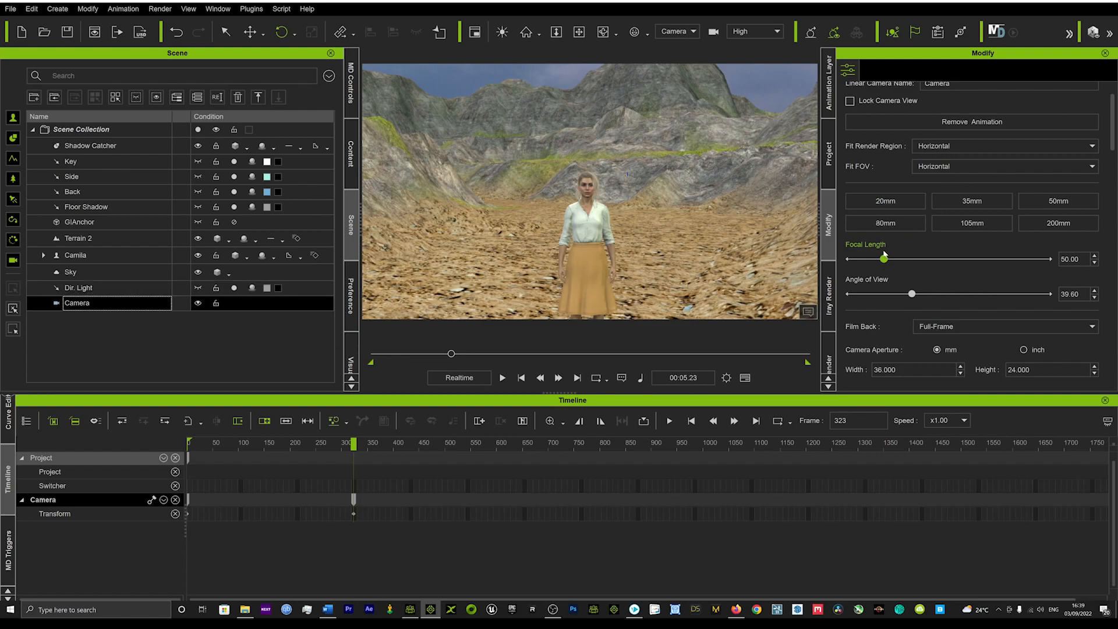
drag(884, 259, 1047, 260)
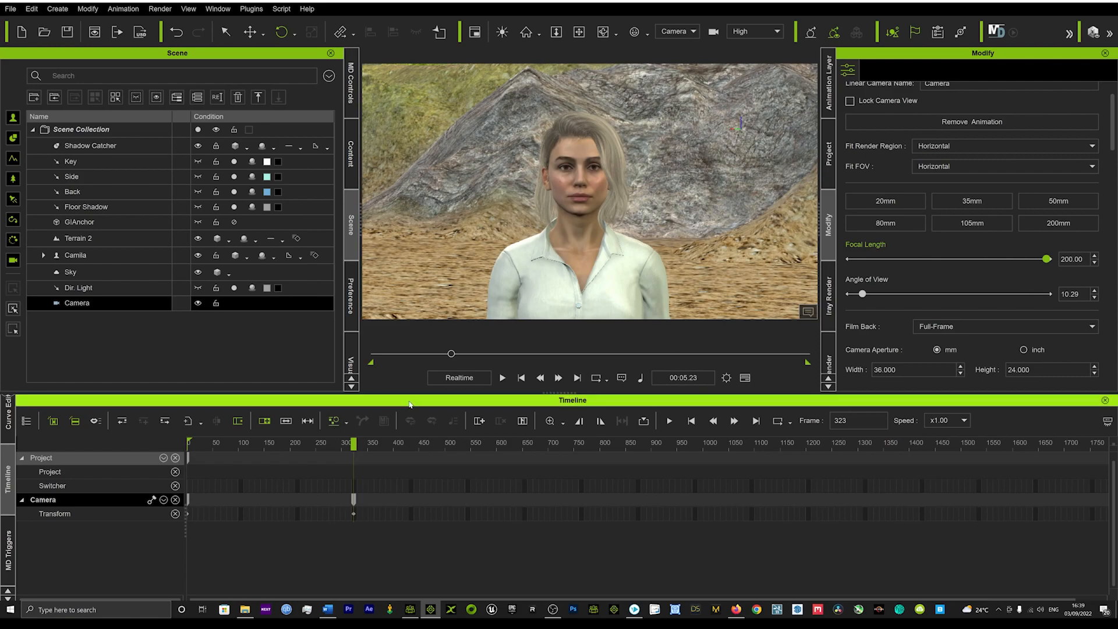
- Play the dolly zoom from frame 0 past the end keyframe to review it
drag(450, 354, 302, 369)
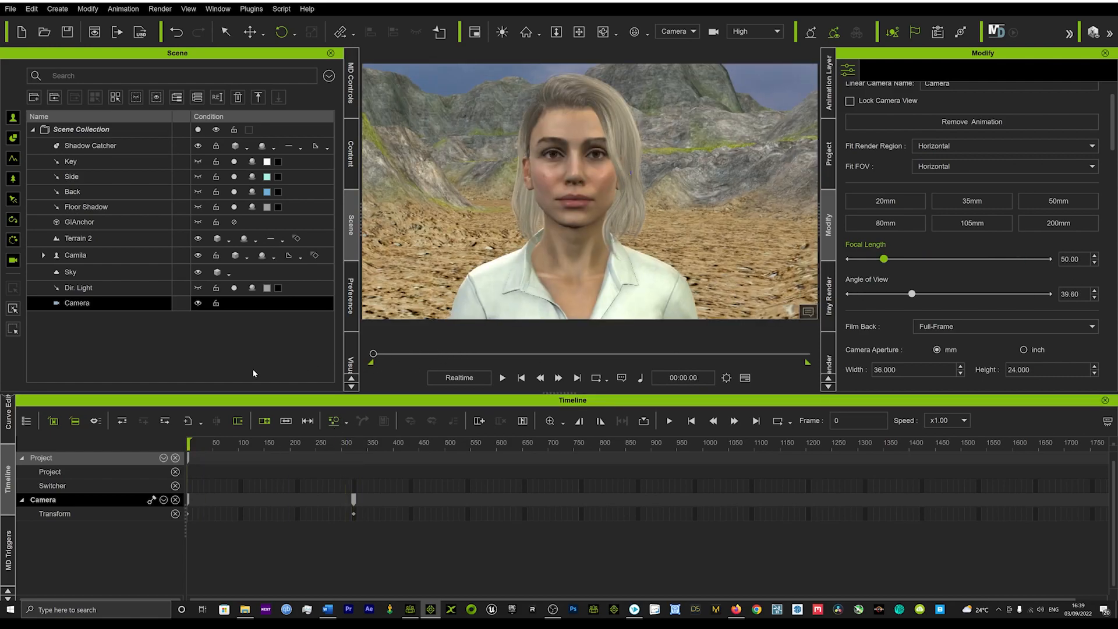
key(space)
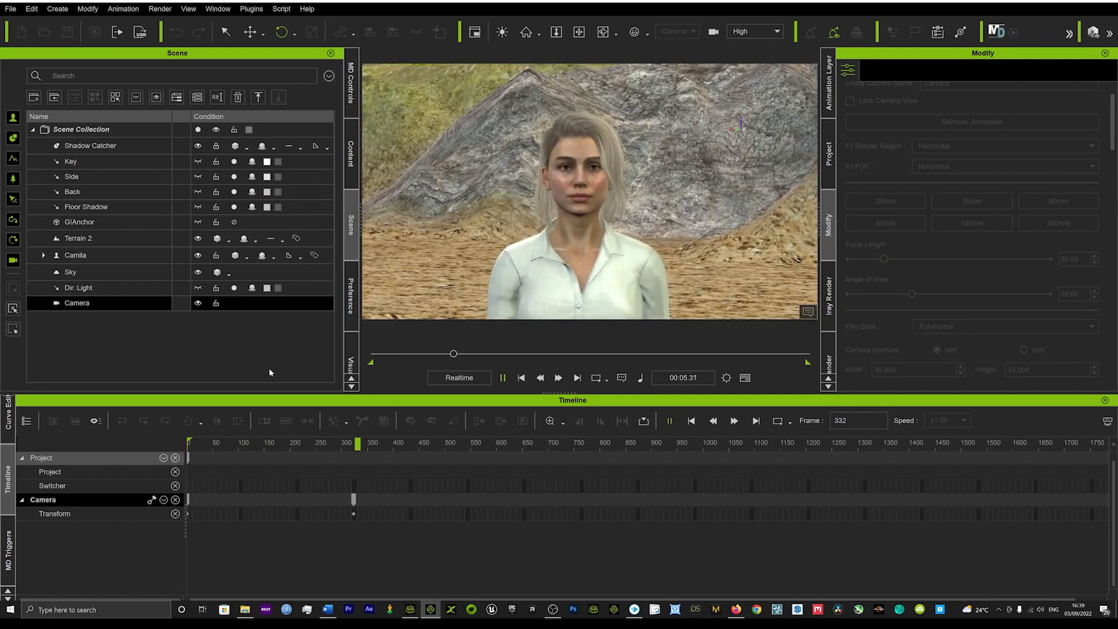
key(space)
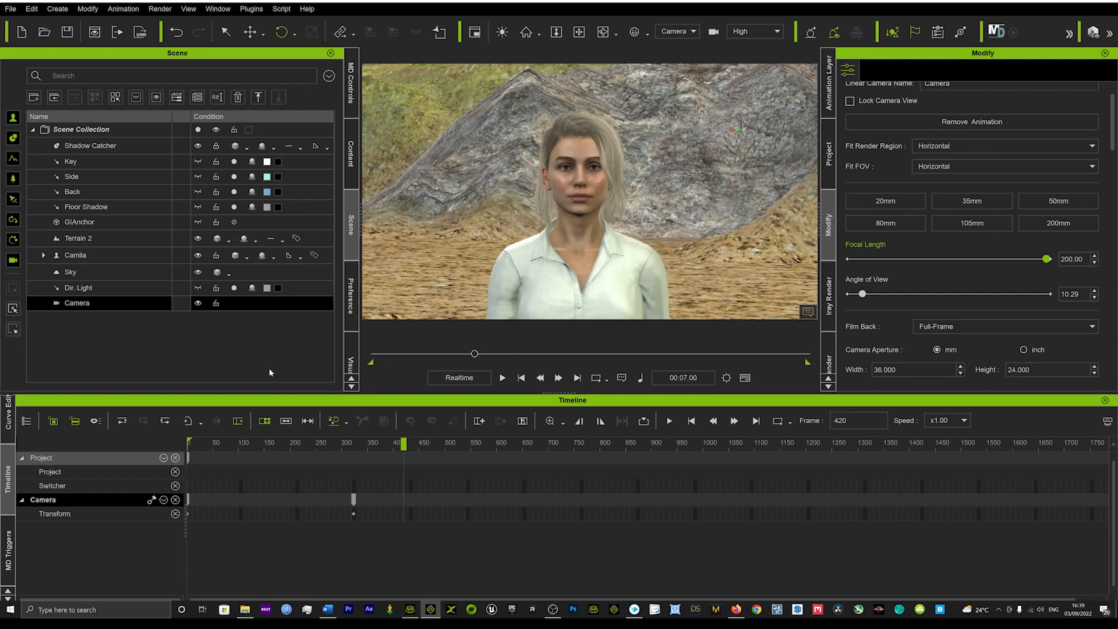
- Delete the camera keyframe at frame 323 and return to frame 0
drag(353, 500, 285, 494)
drag(266, 444, 81, 444)
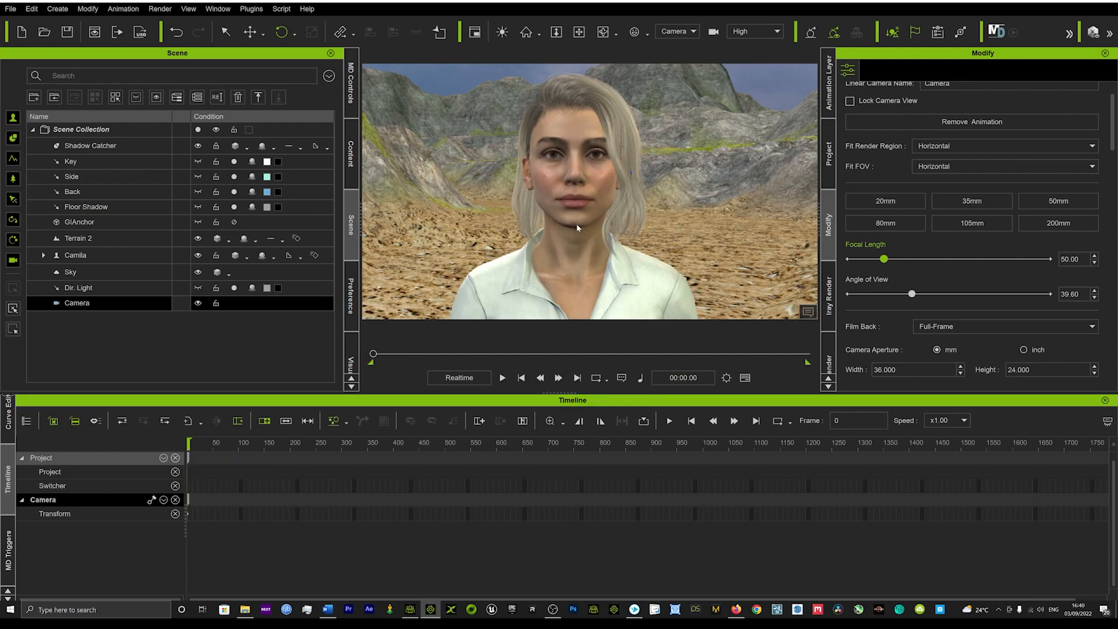
- At frame 0, pull the camera back to a wide shot with the character centered and visible from head to feet
scroll(566, 217, down, 5)
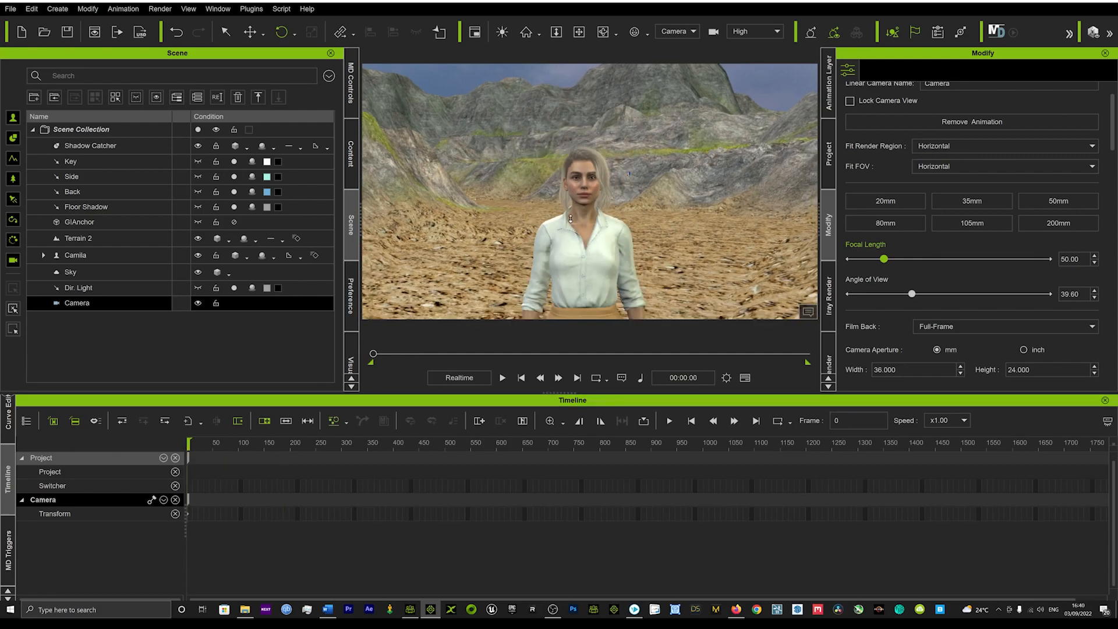
mouse_move(585, 249)
middle_down()
mouse_move(576, 245)
mouse_move(587, 244)
middle_up()
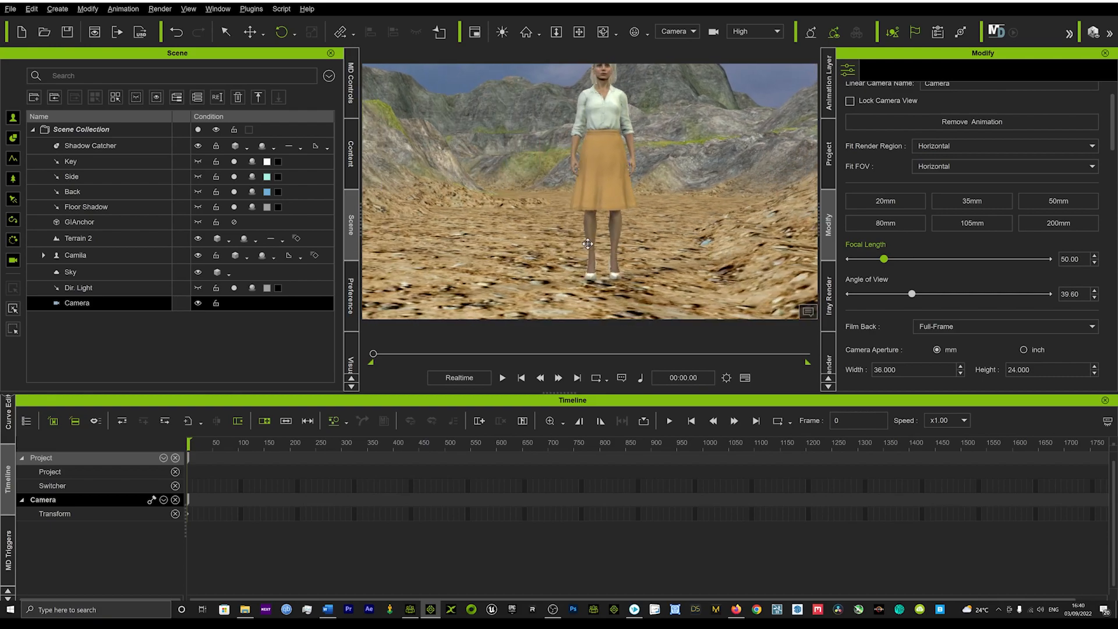
click(597, 172)
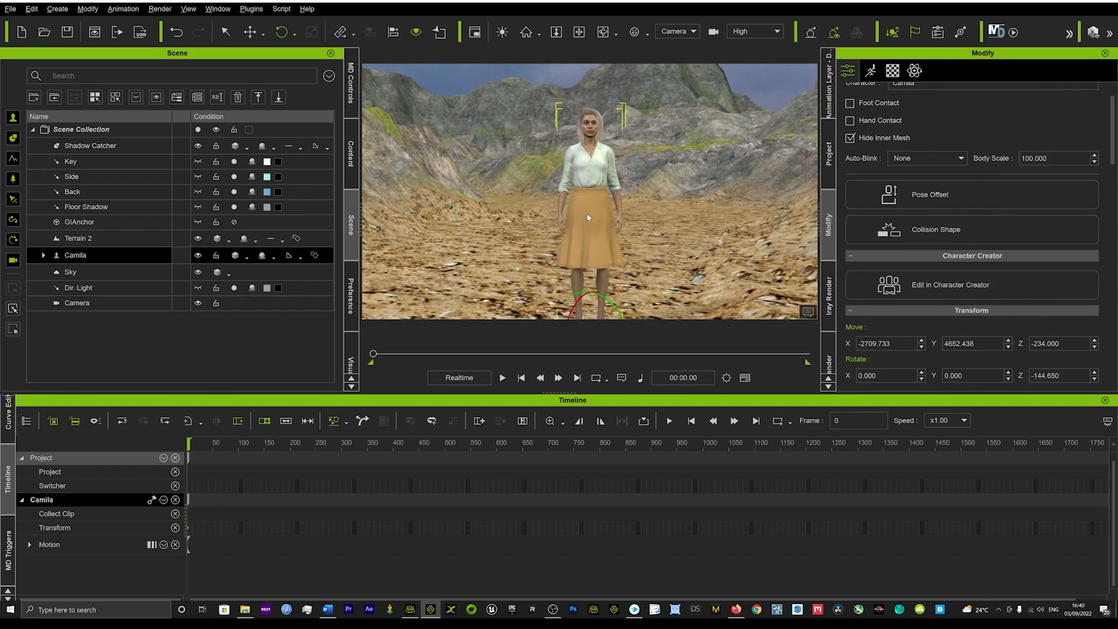
right_drag(583, 216, 586, 224)
scroll(586, 223, down, 4)
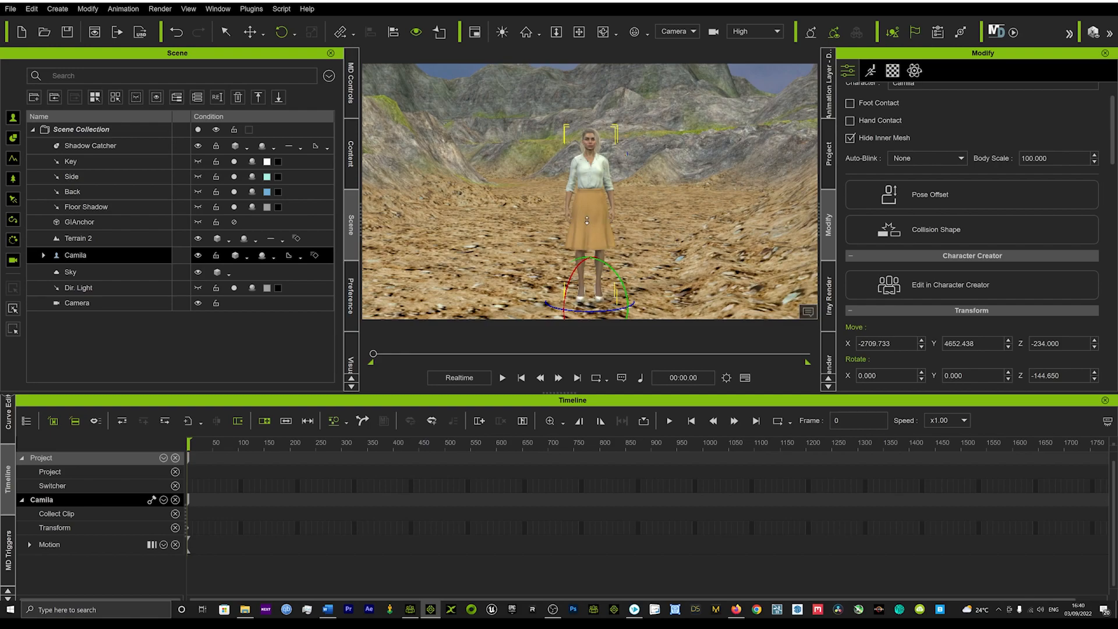
right_drag(584, 226, 582, 219)
scroll(582, 219, down, 2)
- At frame 303, move the camera in to a chest-up close-up of the character and set the camera's focal length to 20
drag(268, 447, 343, 450)
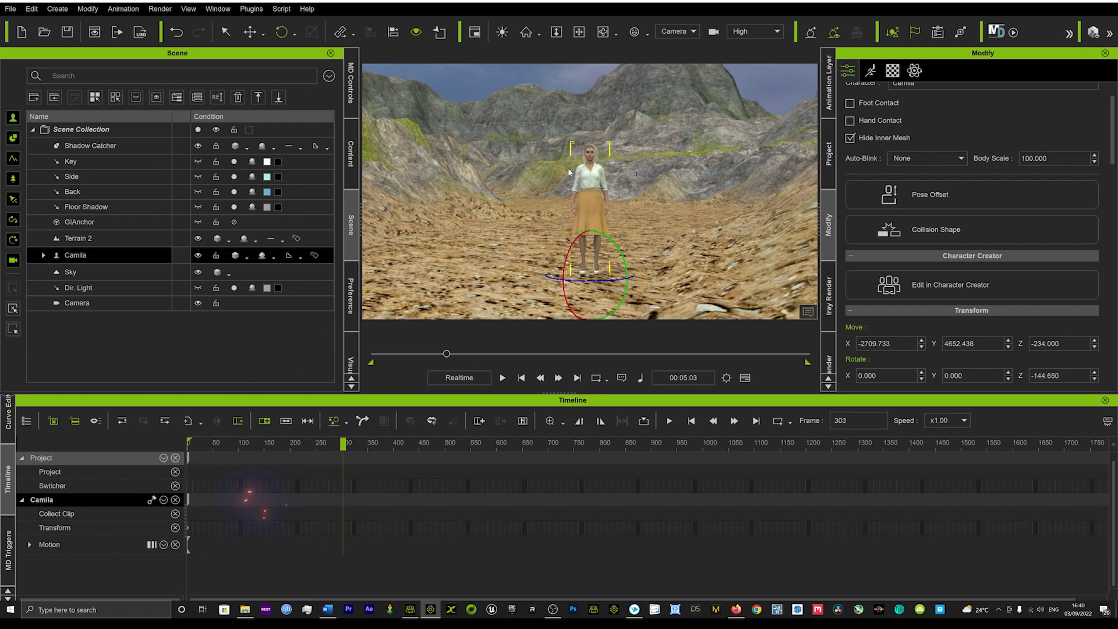
scroll(576, 169, up, 5)
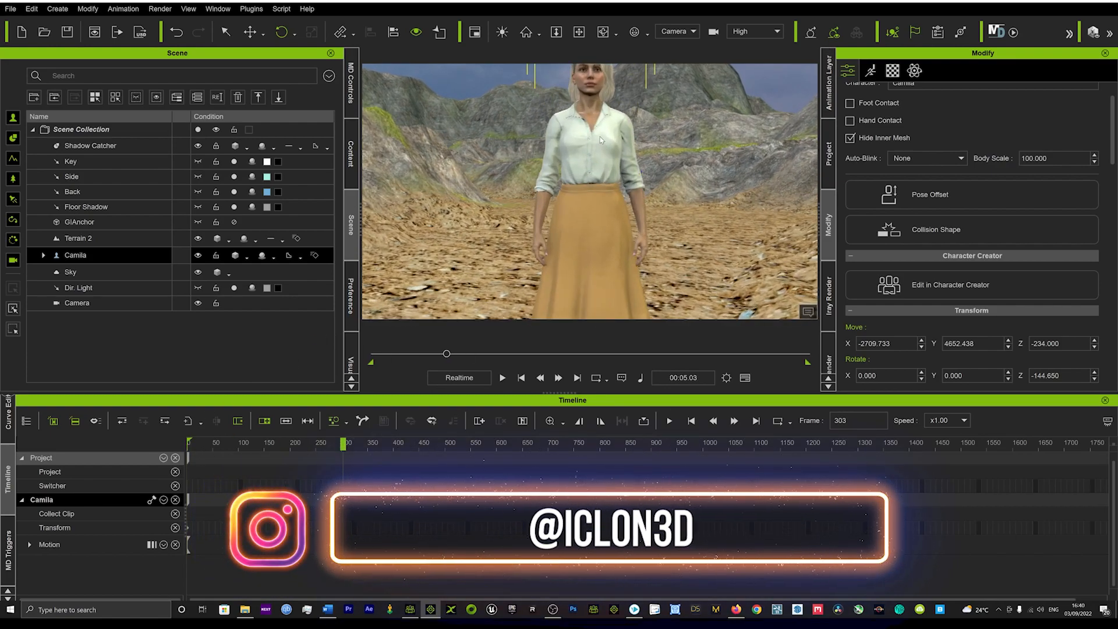
scroll(601, 140, up, 4)
middle_drag(584, 199, 594, 210)
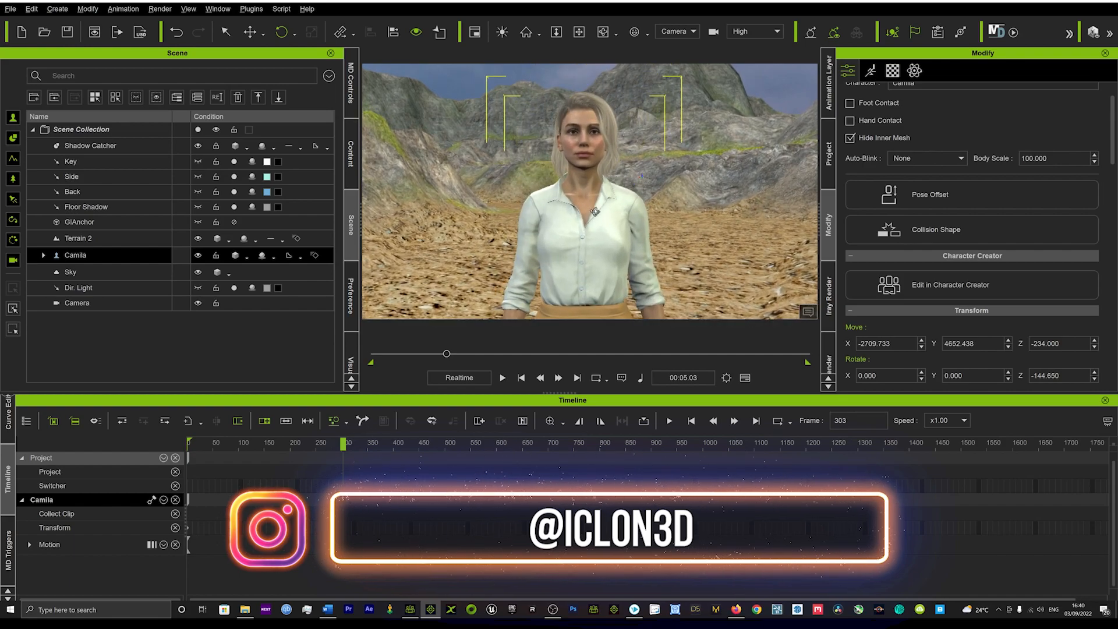
scroll(591, 209, up, 3)
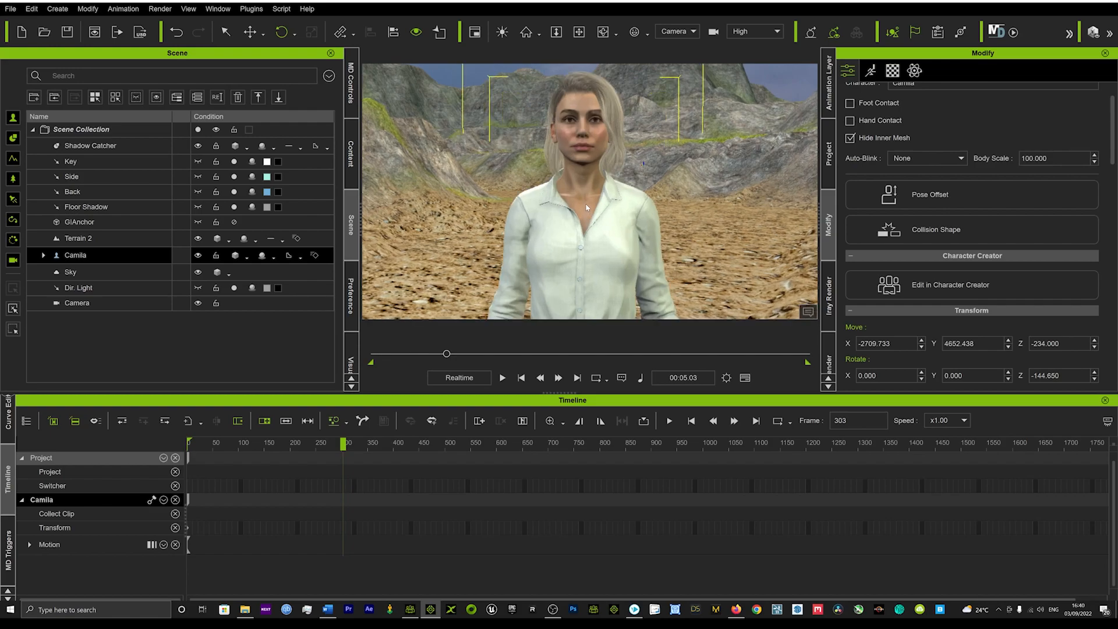
middle_drag(587, 207, 592, 217)
middle_drag(597, 222, 596, 233)
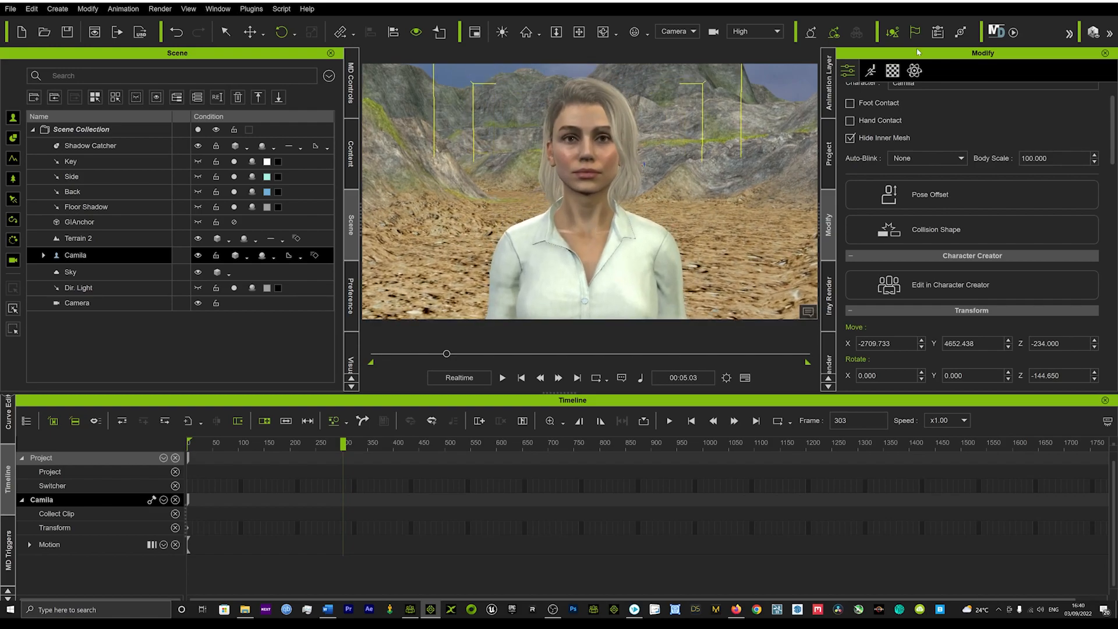
click(90, 304)
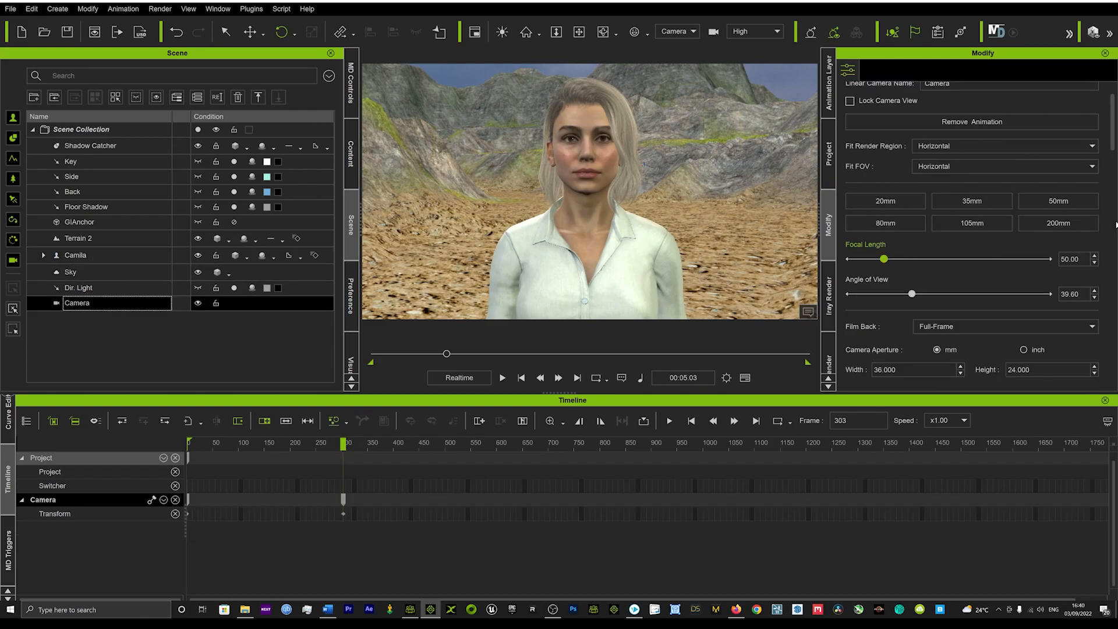
drag(883, 262, 842, 255)
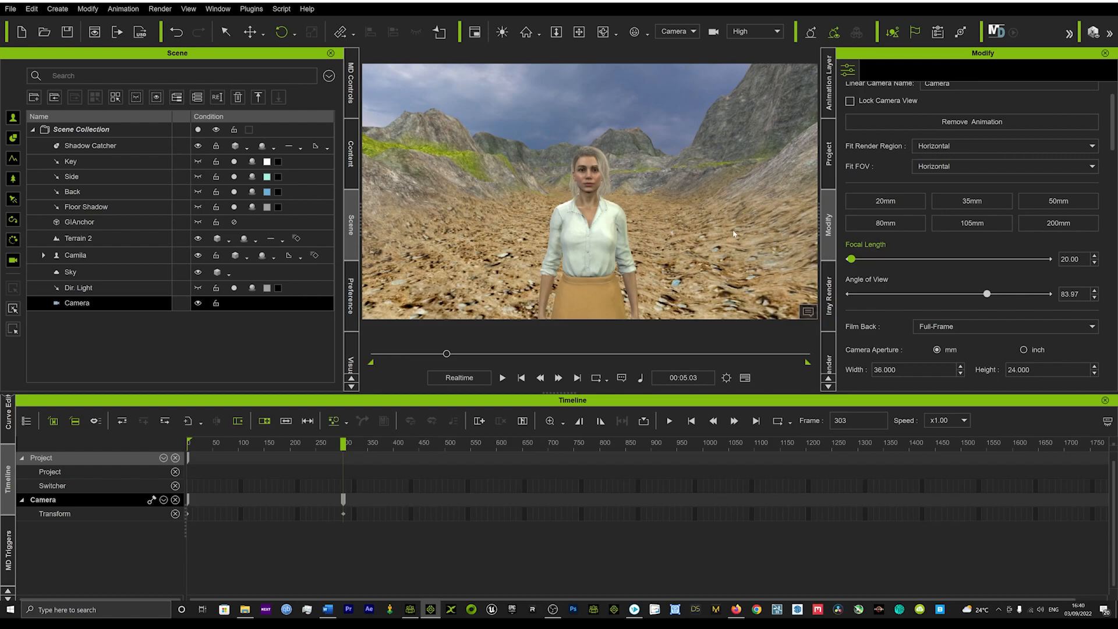
- Play the reversed, push-in dolly zoom from frame 0 past its end keyframe
drag(228, 445, 1, 443)
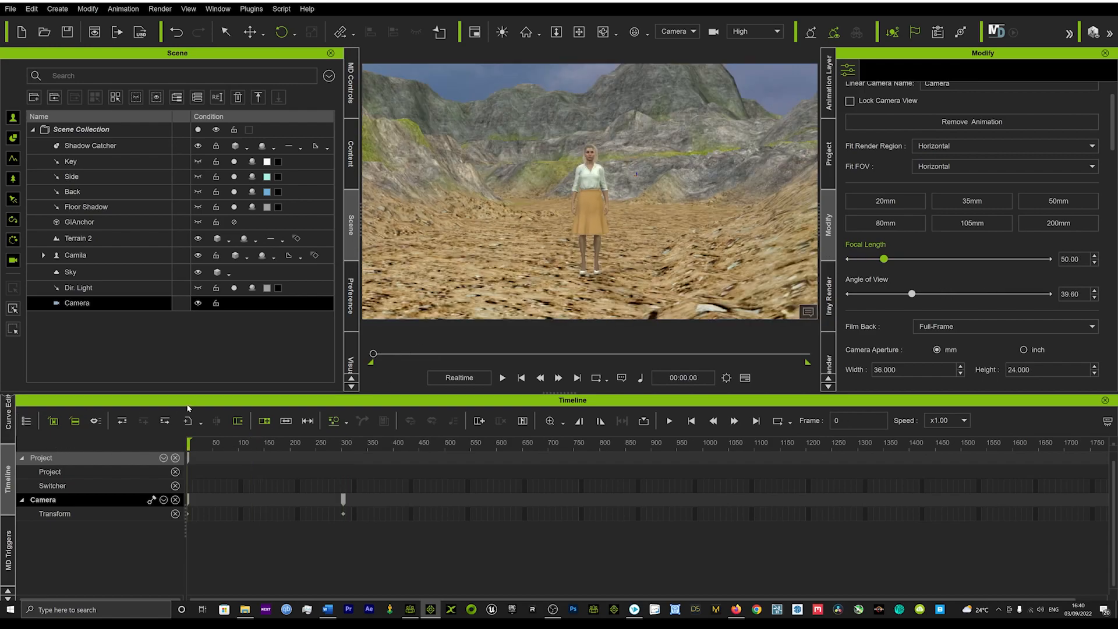
key(space)
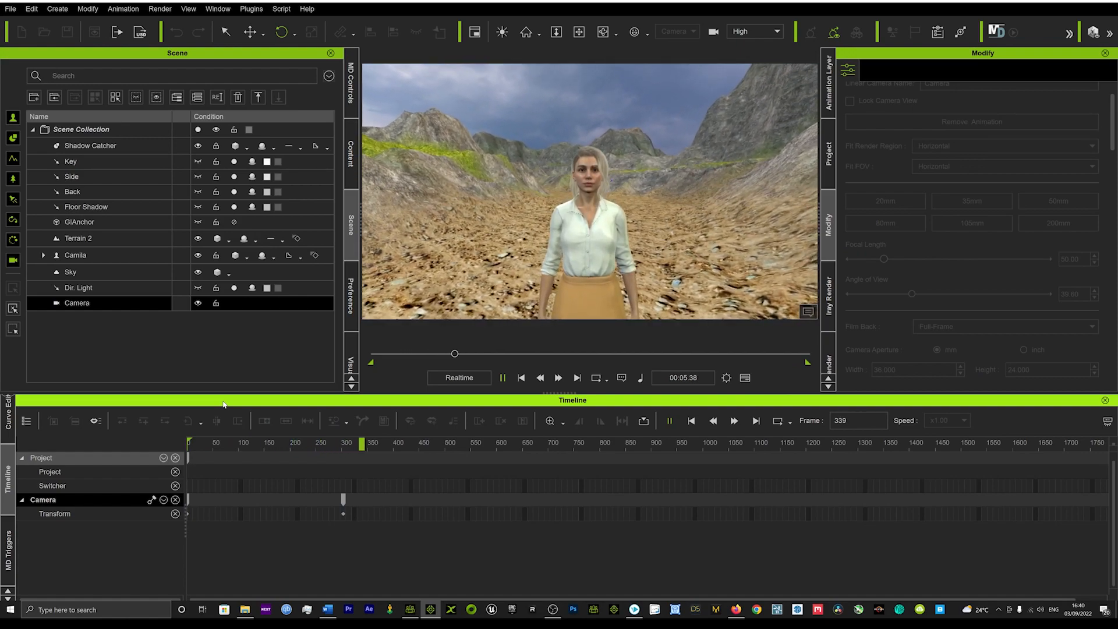
key(space)
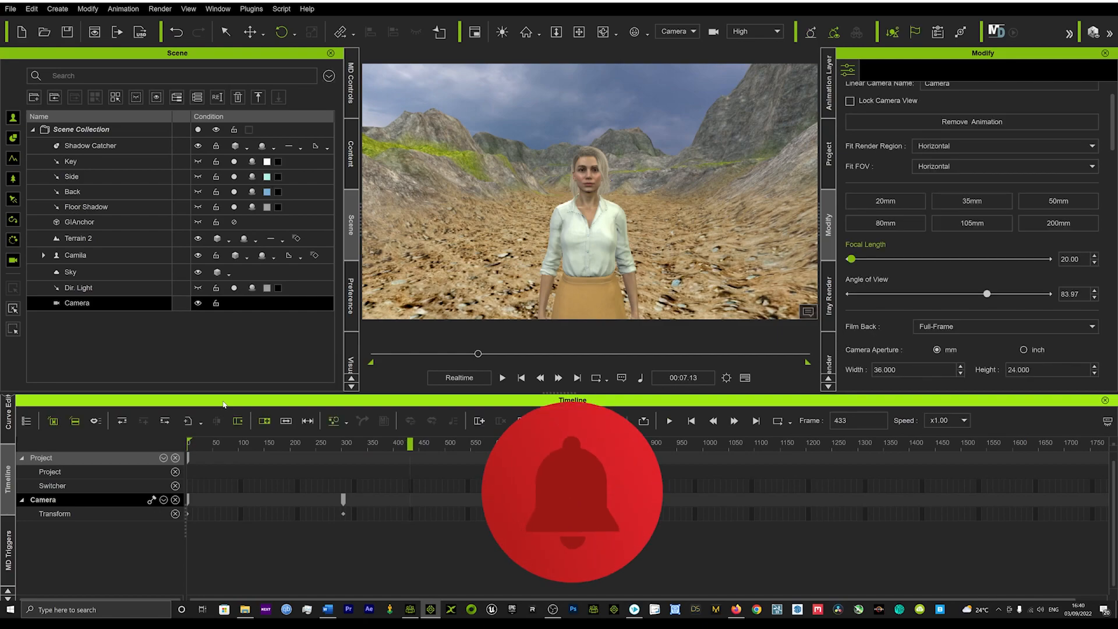